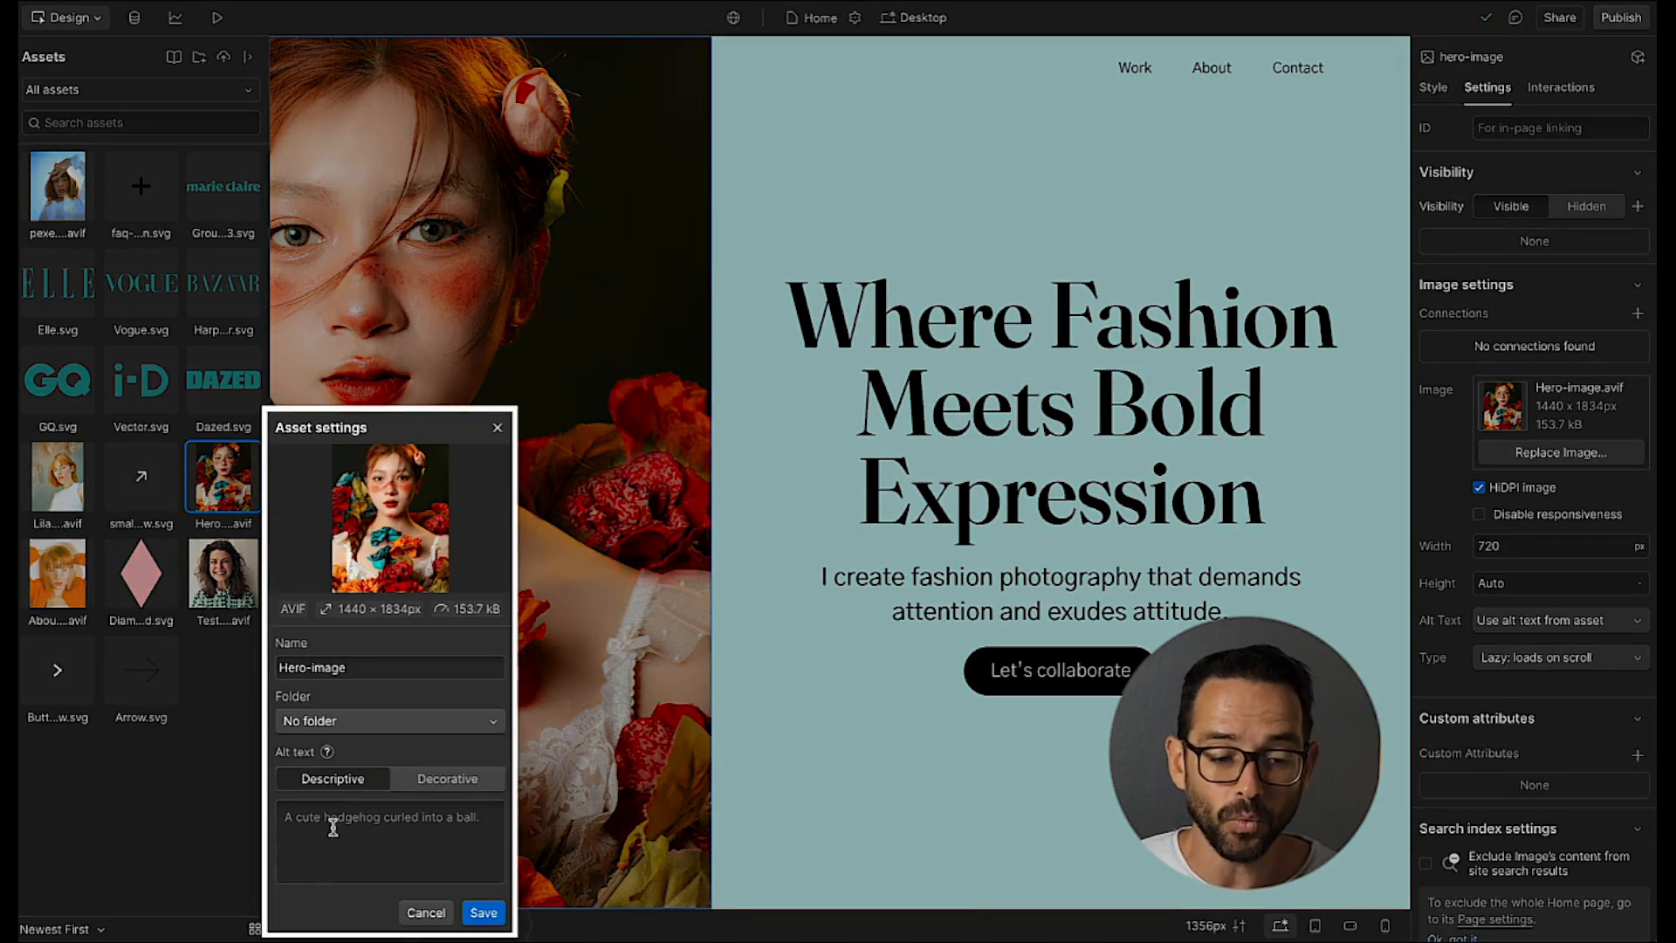
- Give the Hero-image asset the descriptive alt text "a young girl with flower around her" and save it
click(333, 828)
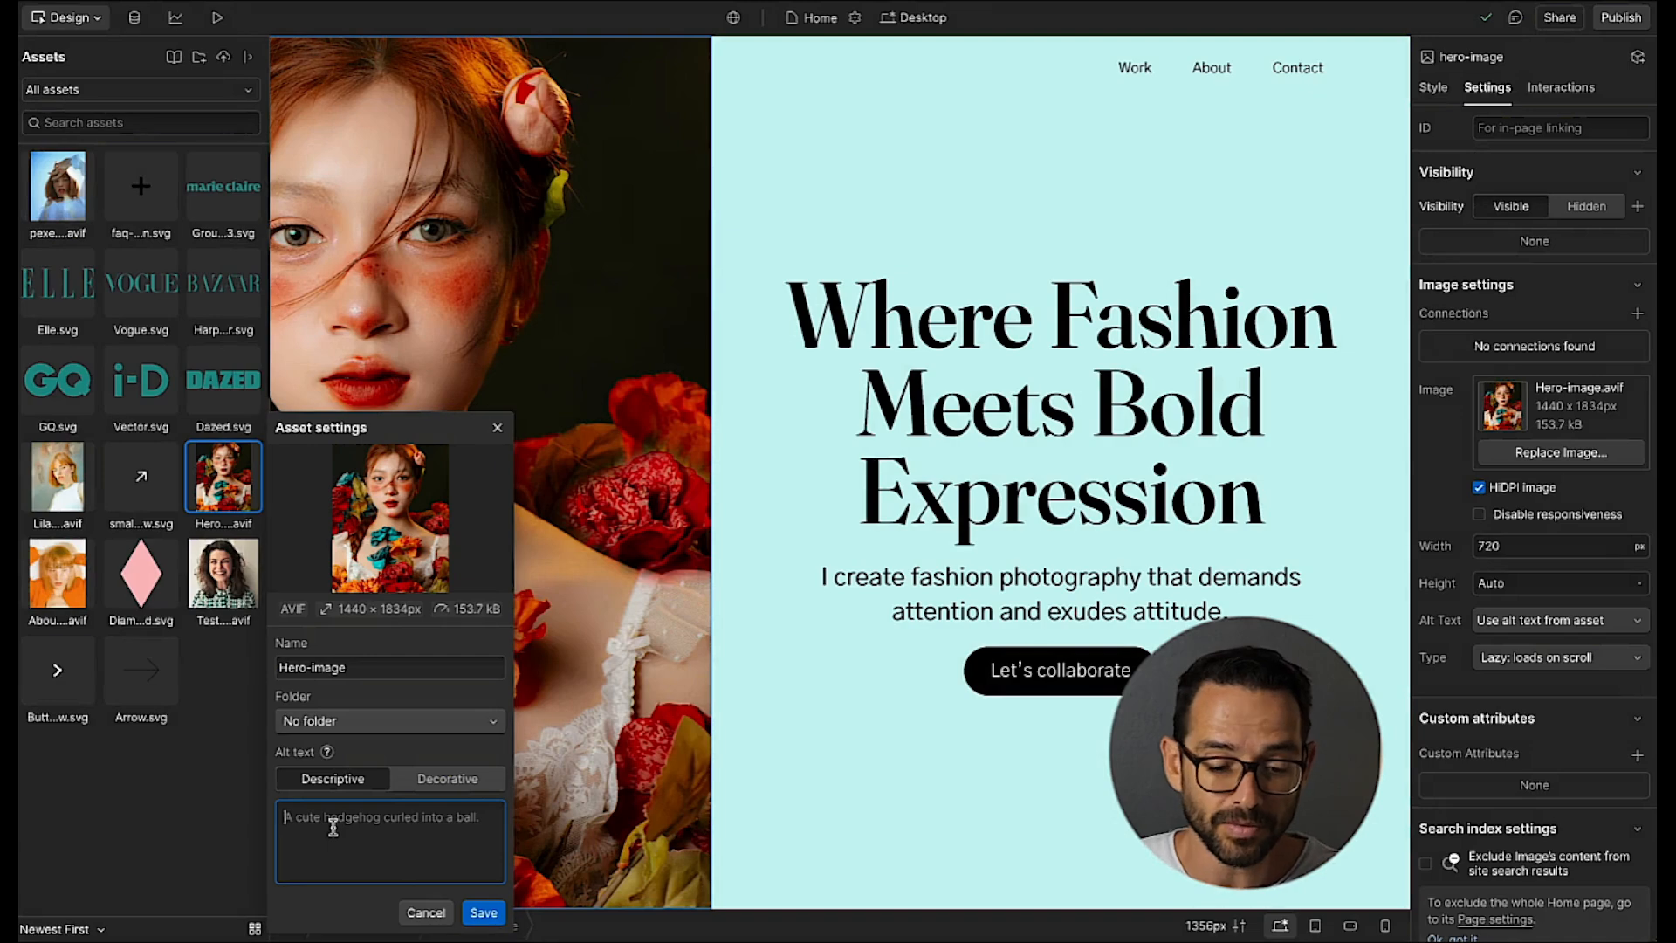
text(a young girl w)
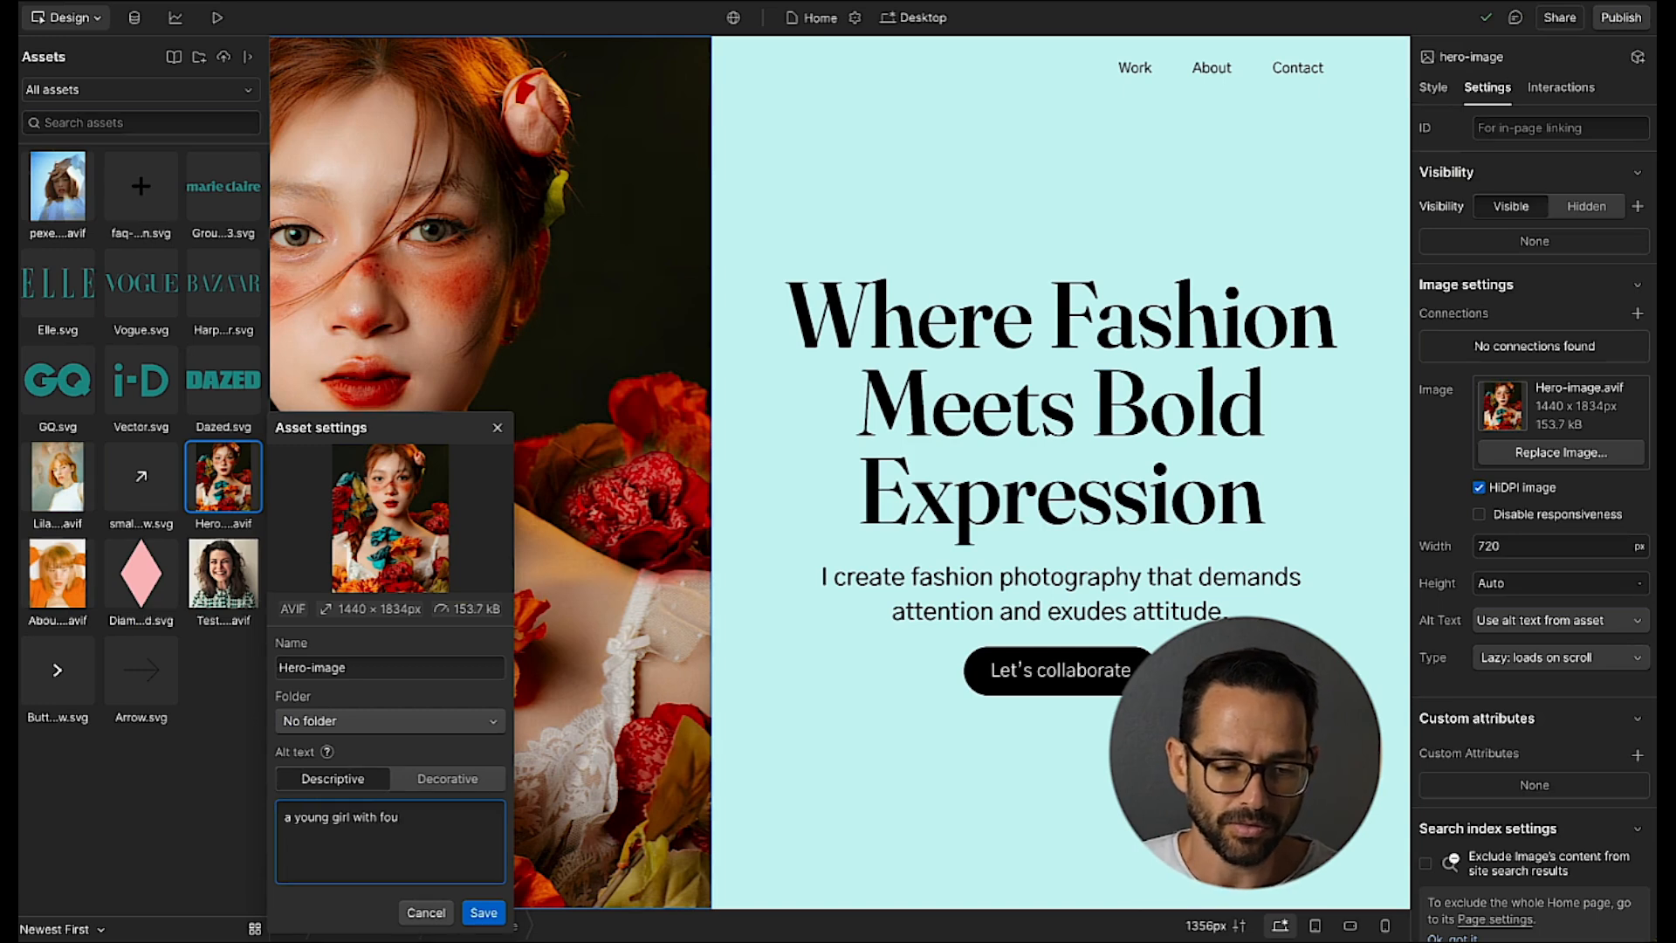
text(ith flower around her)
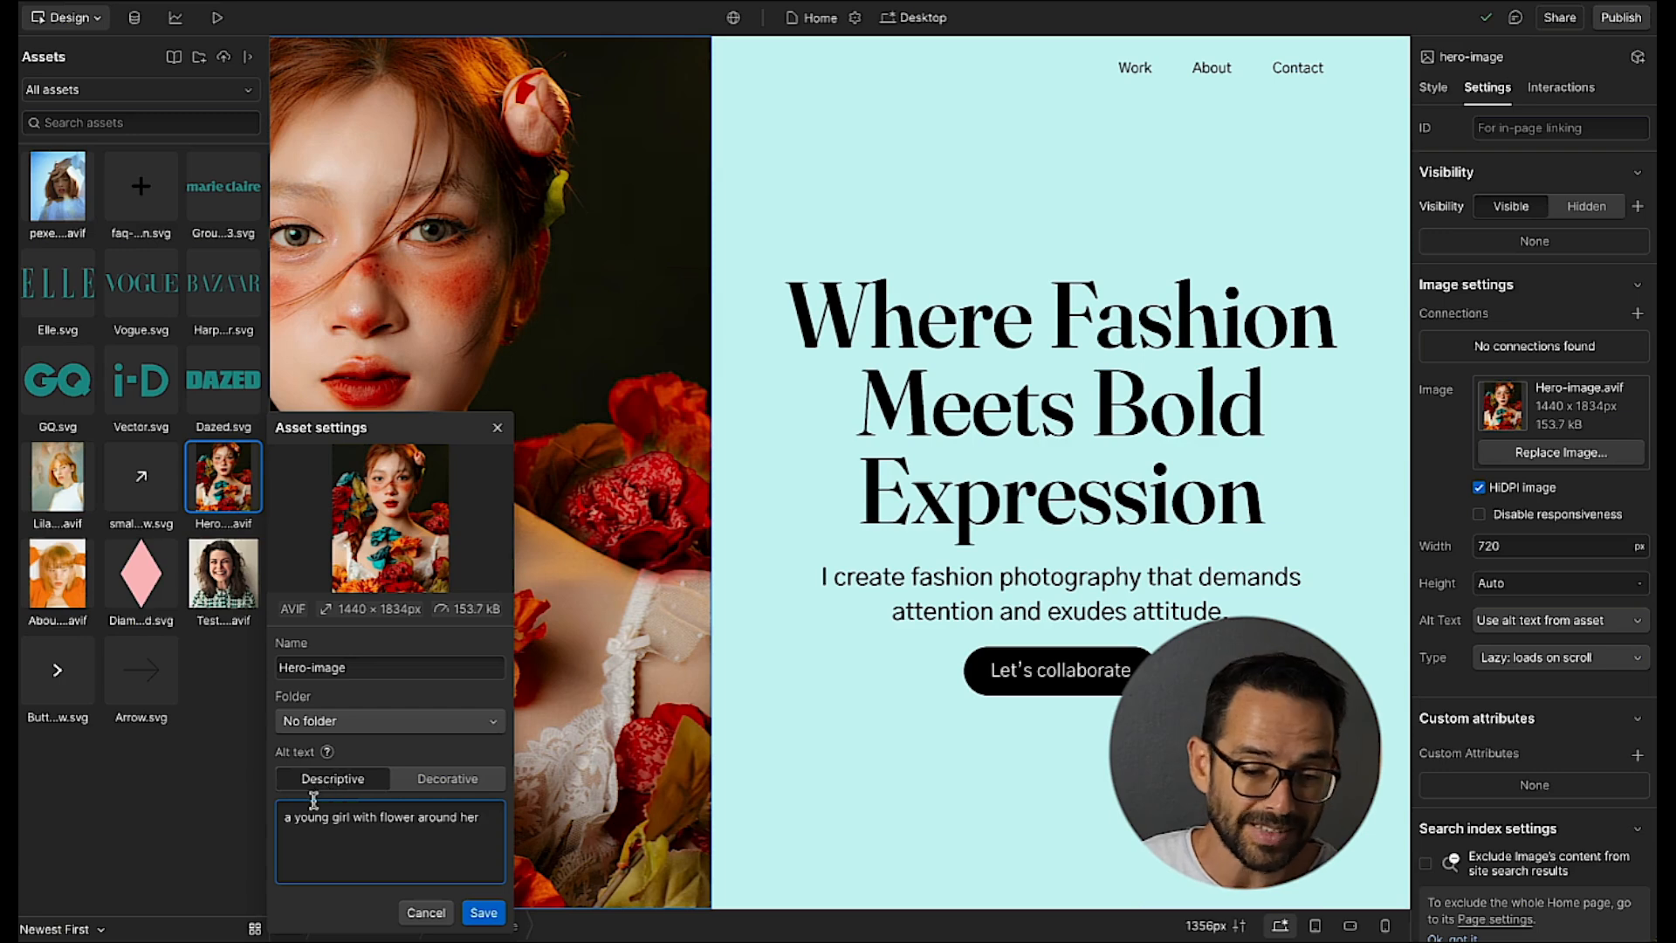
click(483, 912)
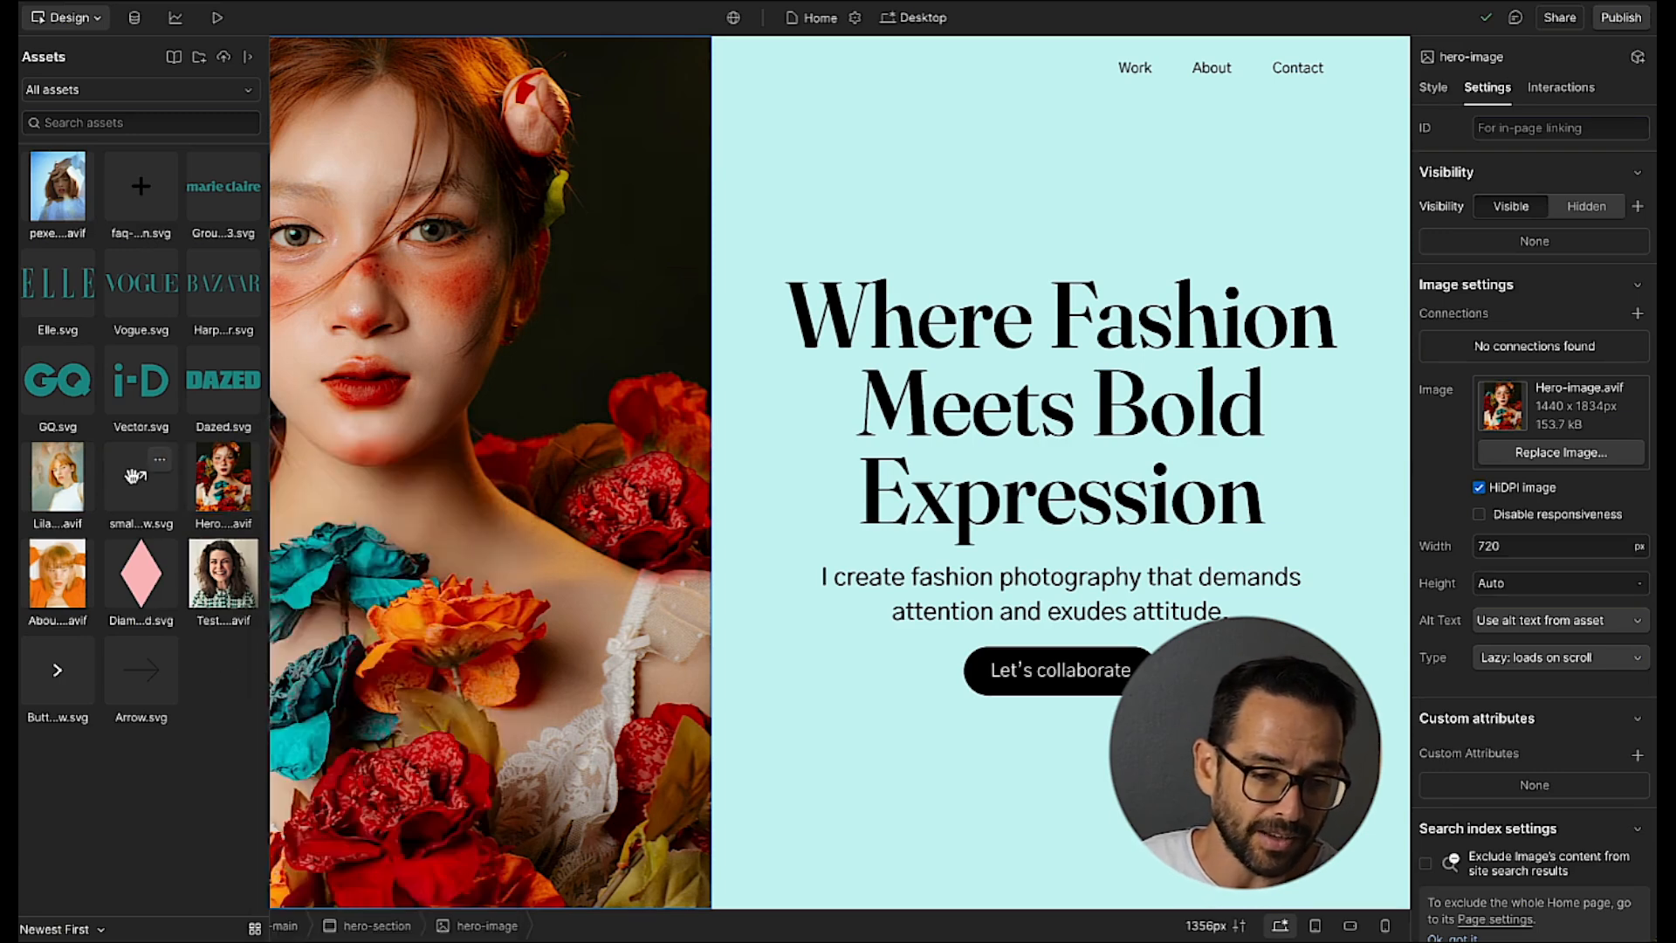
- Set the small-arrow SVG asset's alt text type to Decorative and close its asset settings
right_click(161, 464)
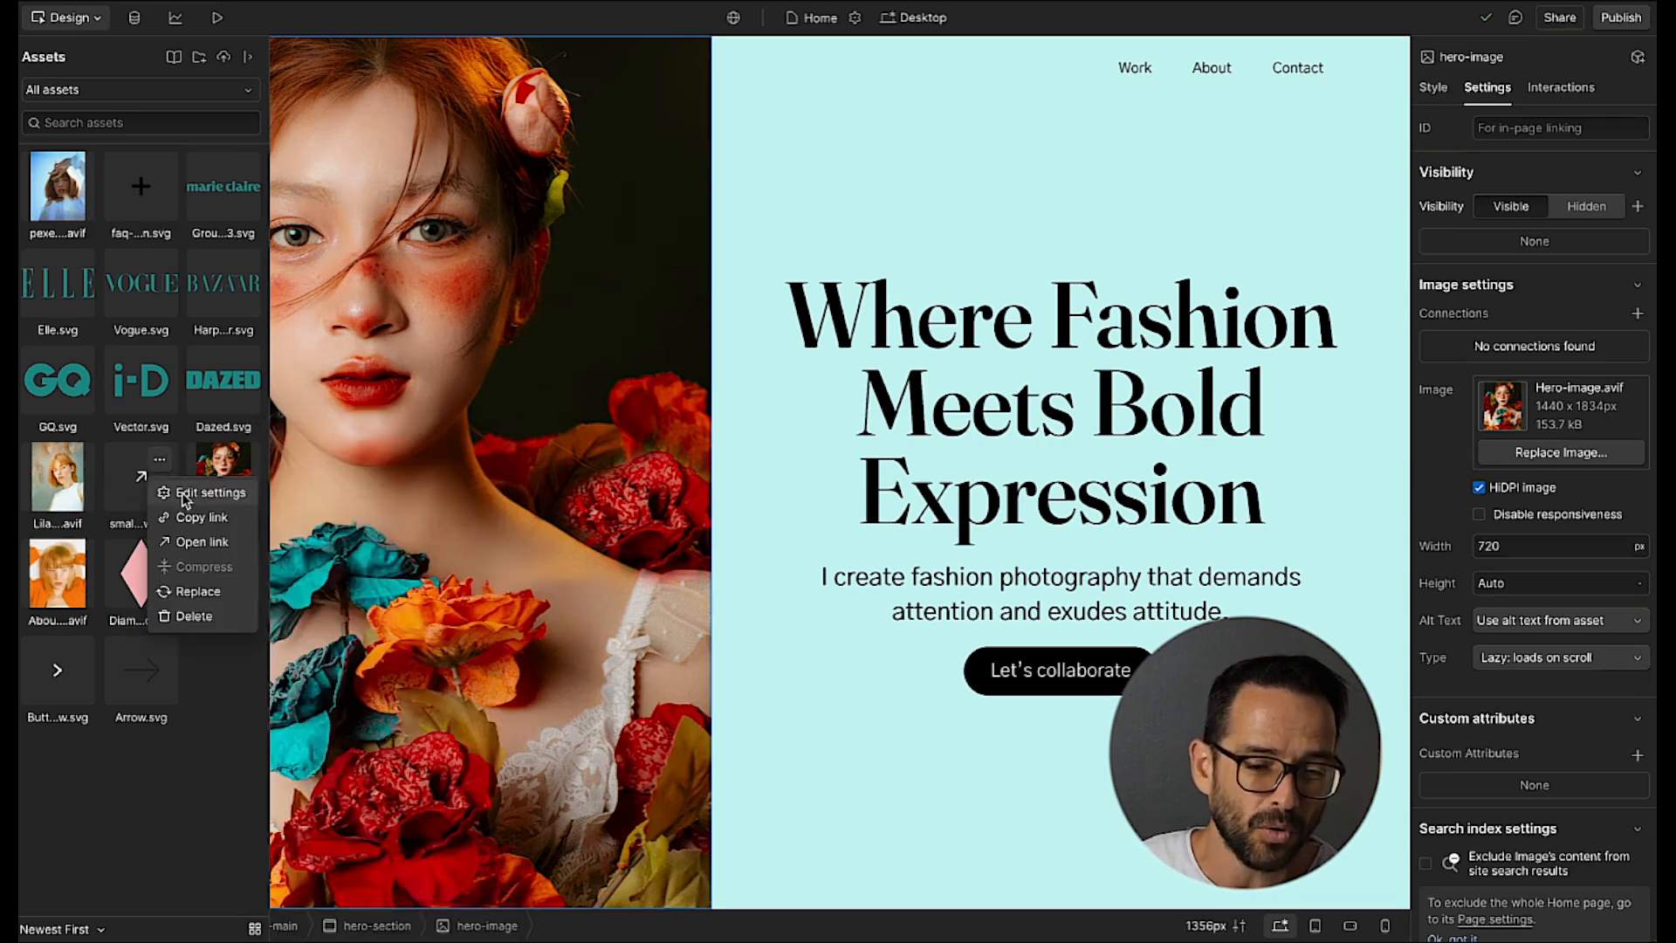
click(181, 491)
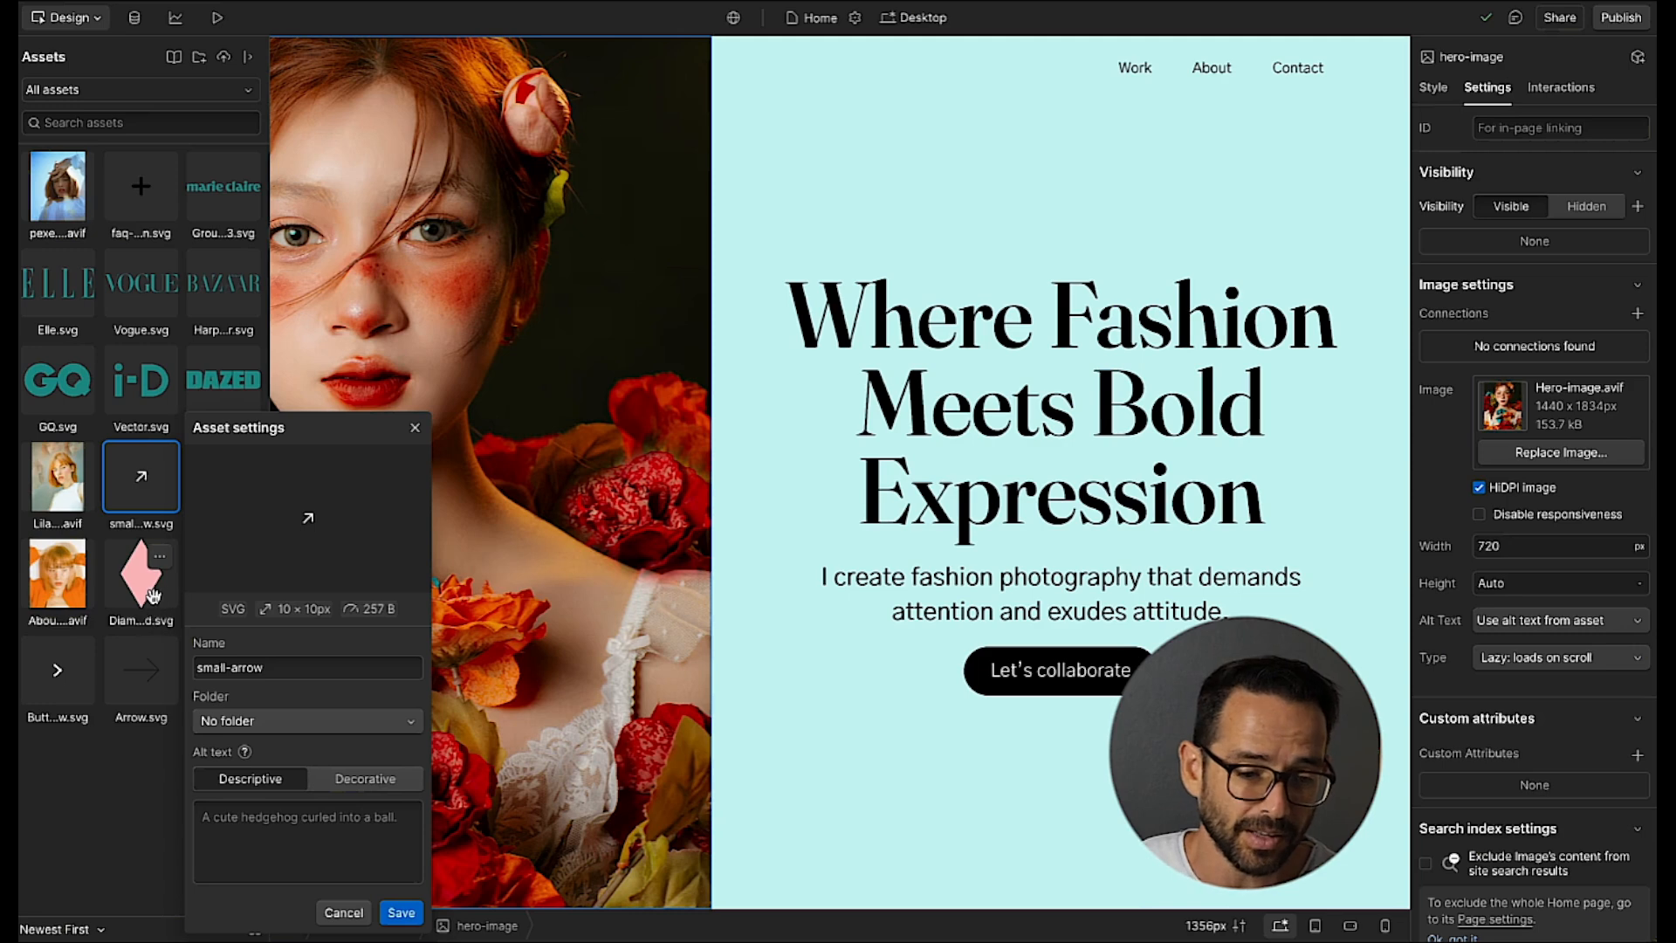
click(339, 780)
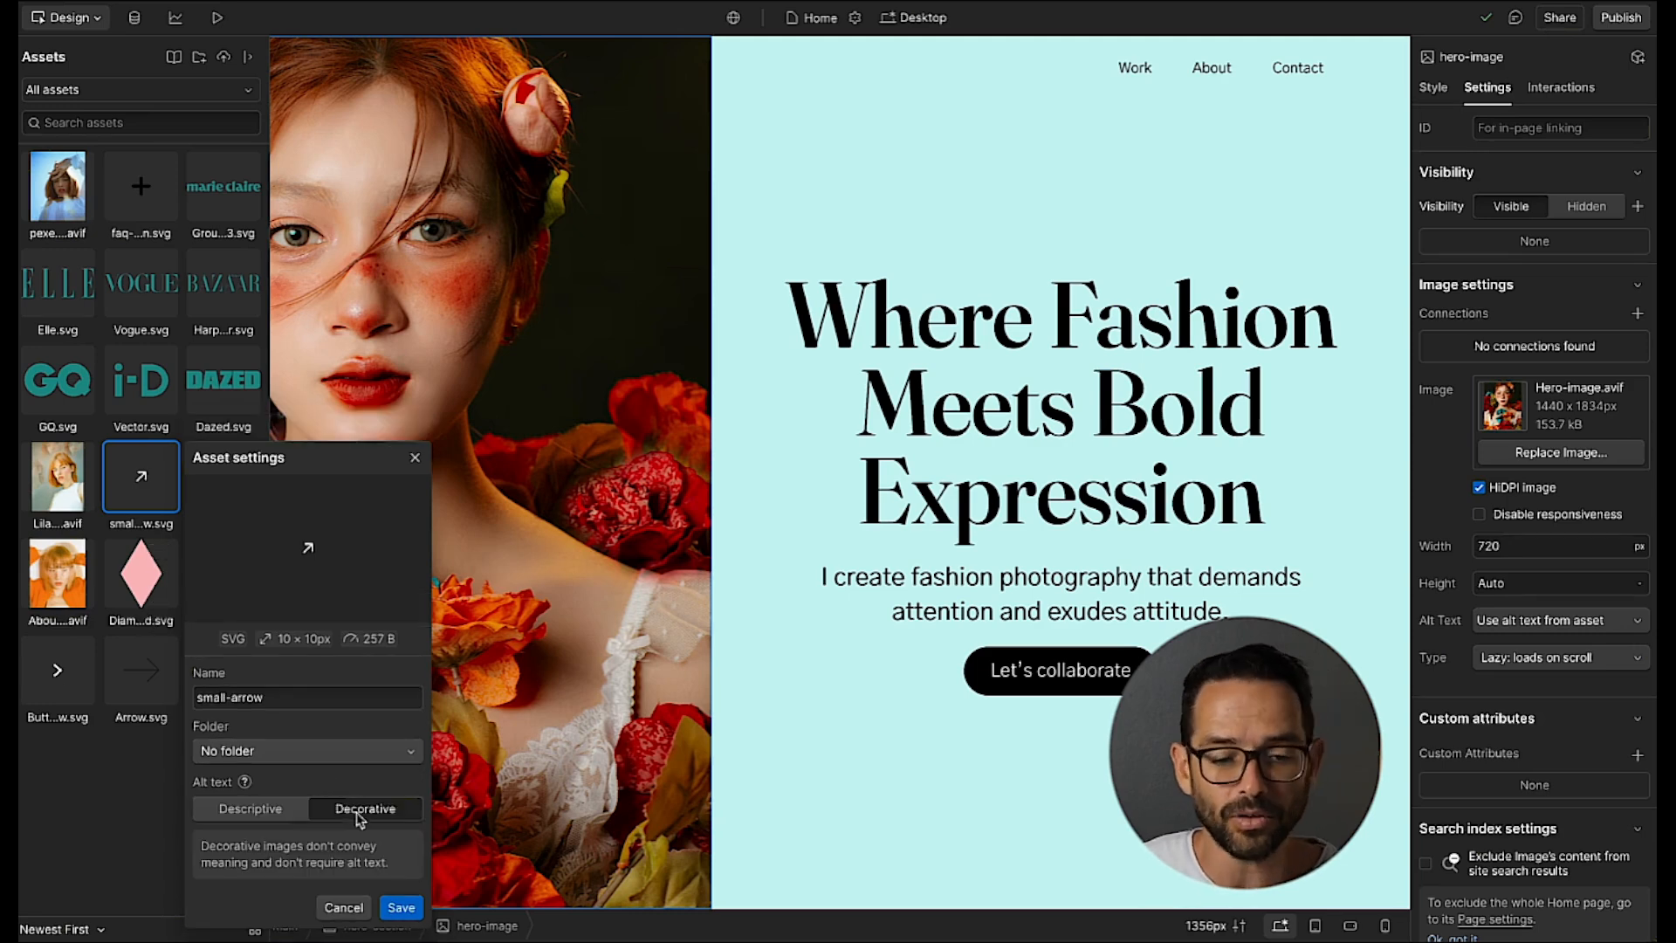
click(417, 457)
click(1000, 514)
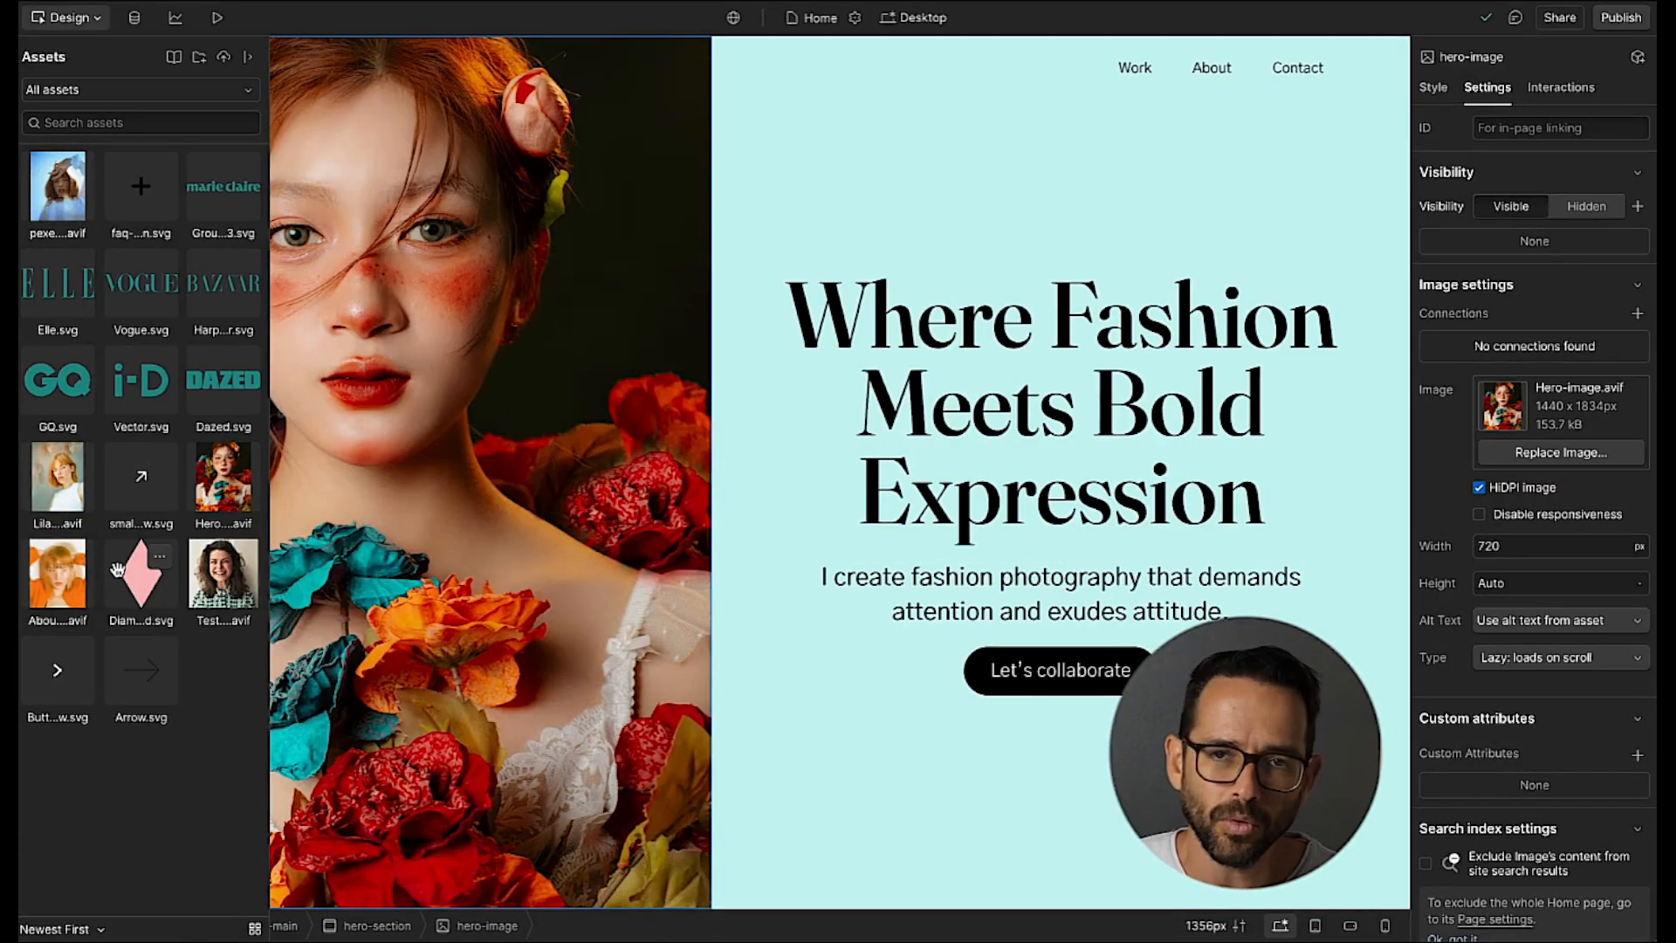
- Mark the Diamond SVG asset's alt text as Decorative and save the asset settings
click(159, 555)
click(203, 590)
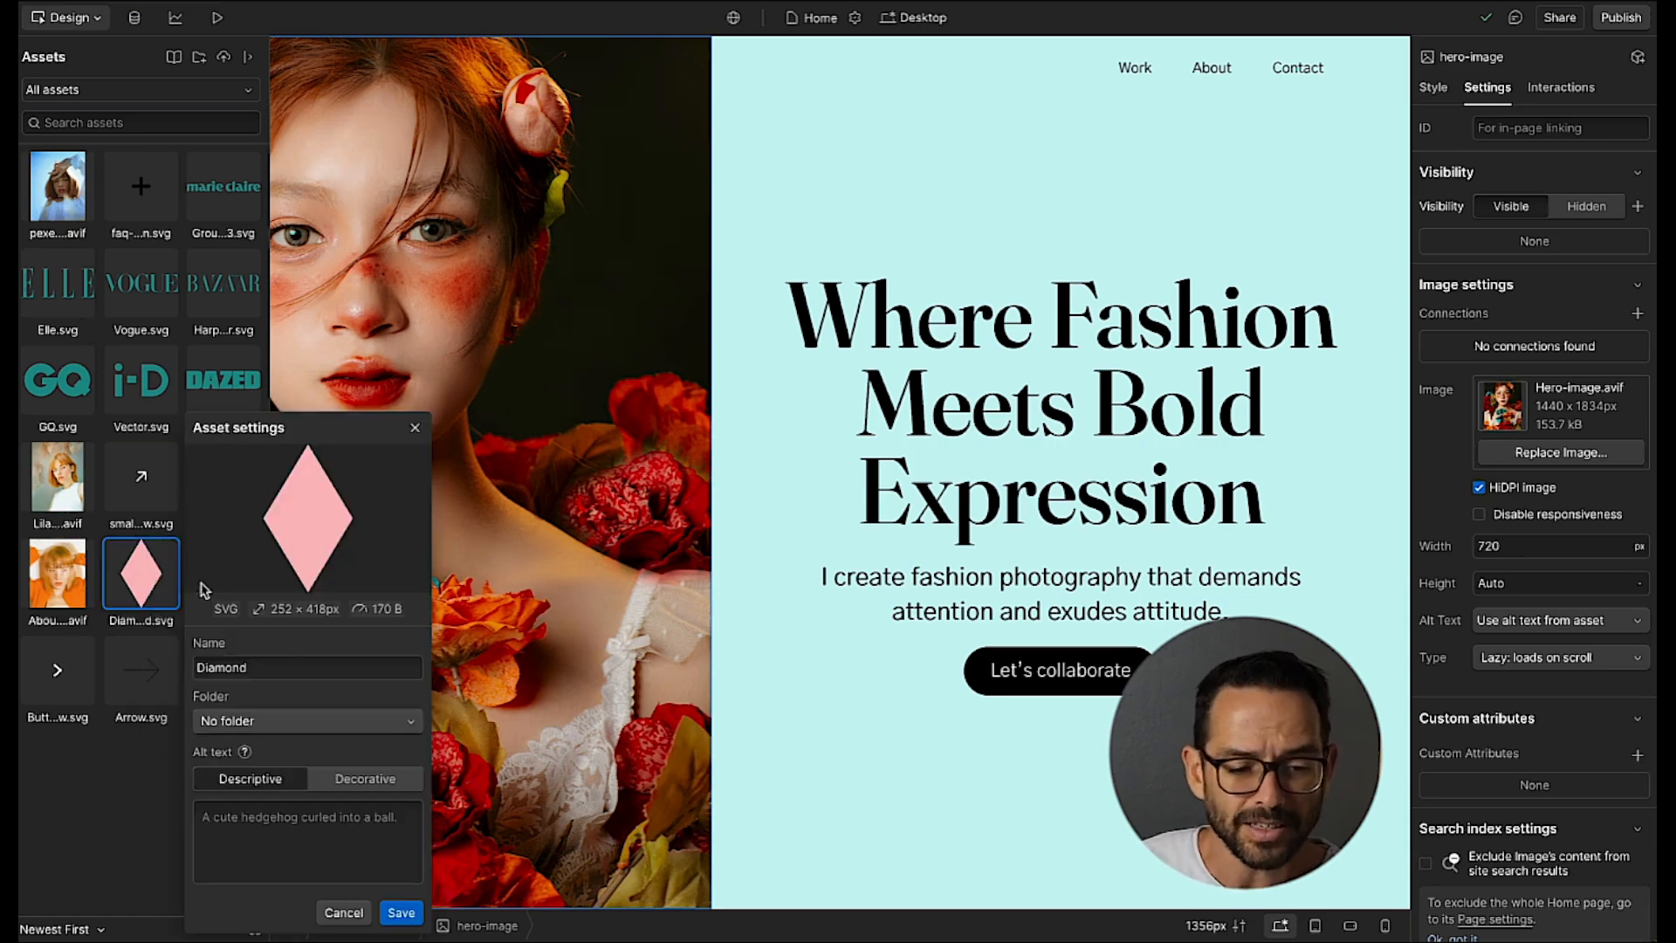
click(349, 781)
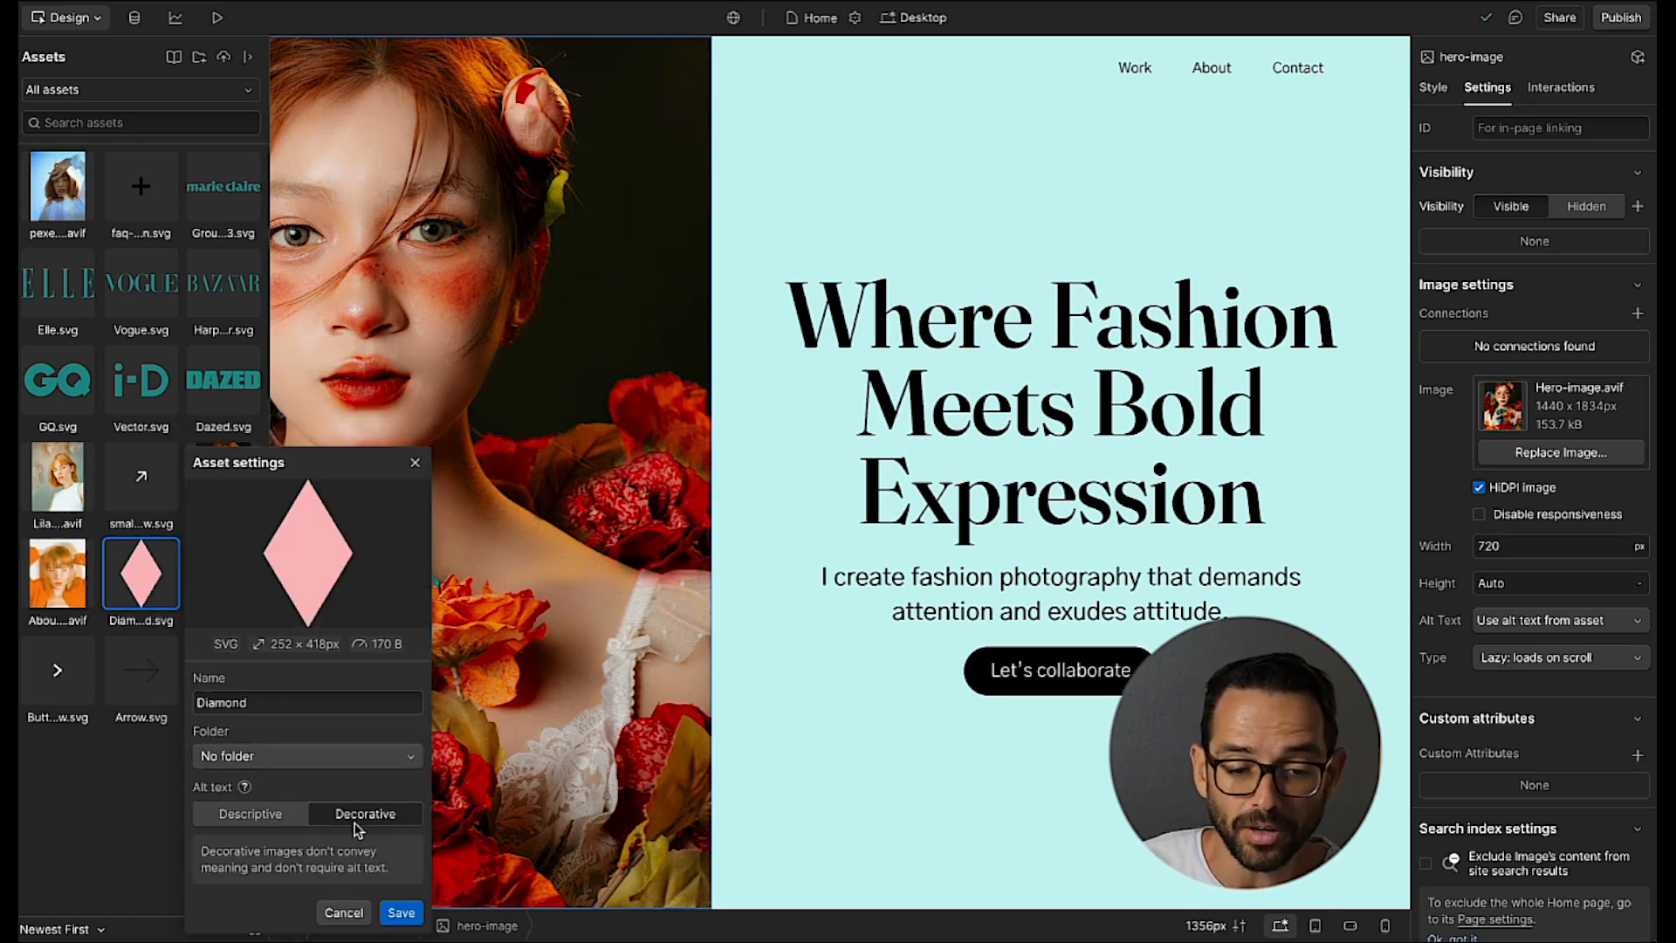
click(401, 913)
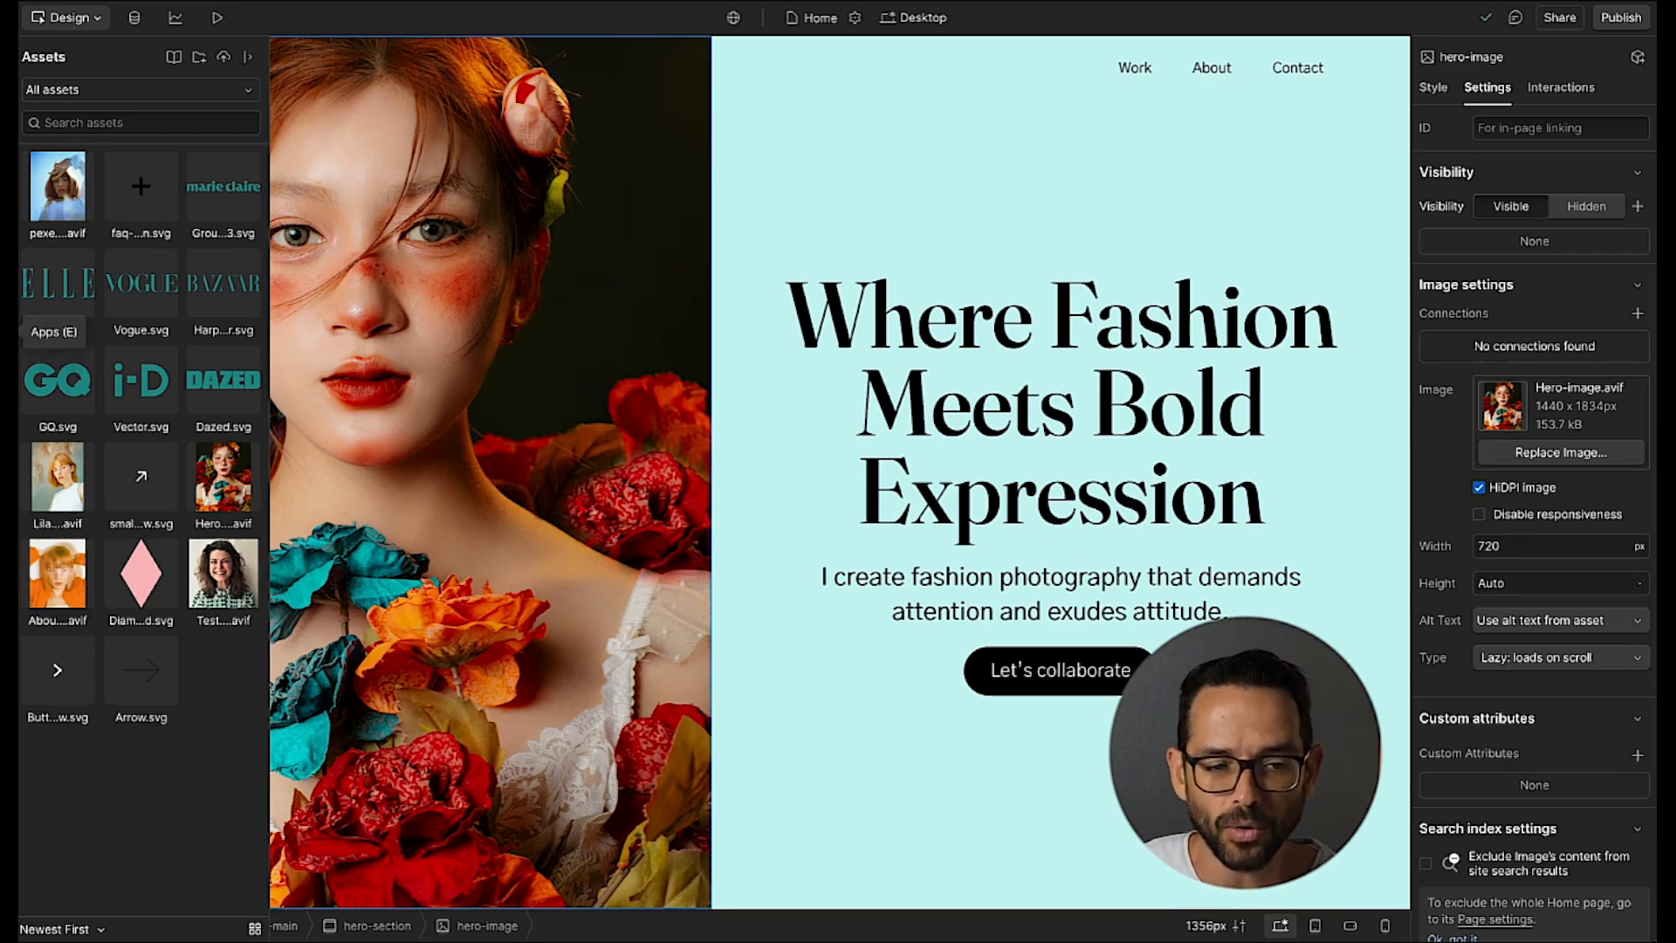
- Search the app marketplace for "alt text" and read through the Assetflow app's listing
click(9, 332)
click(161, 97)
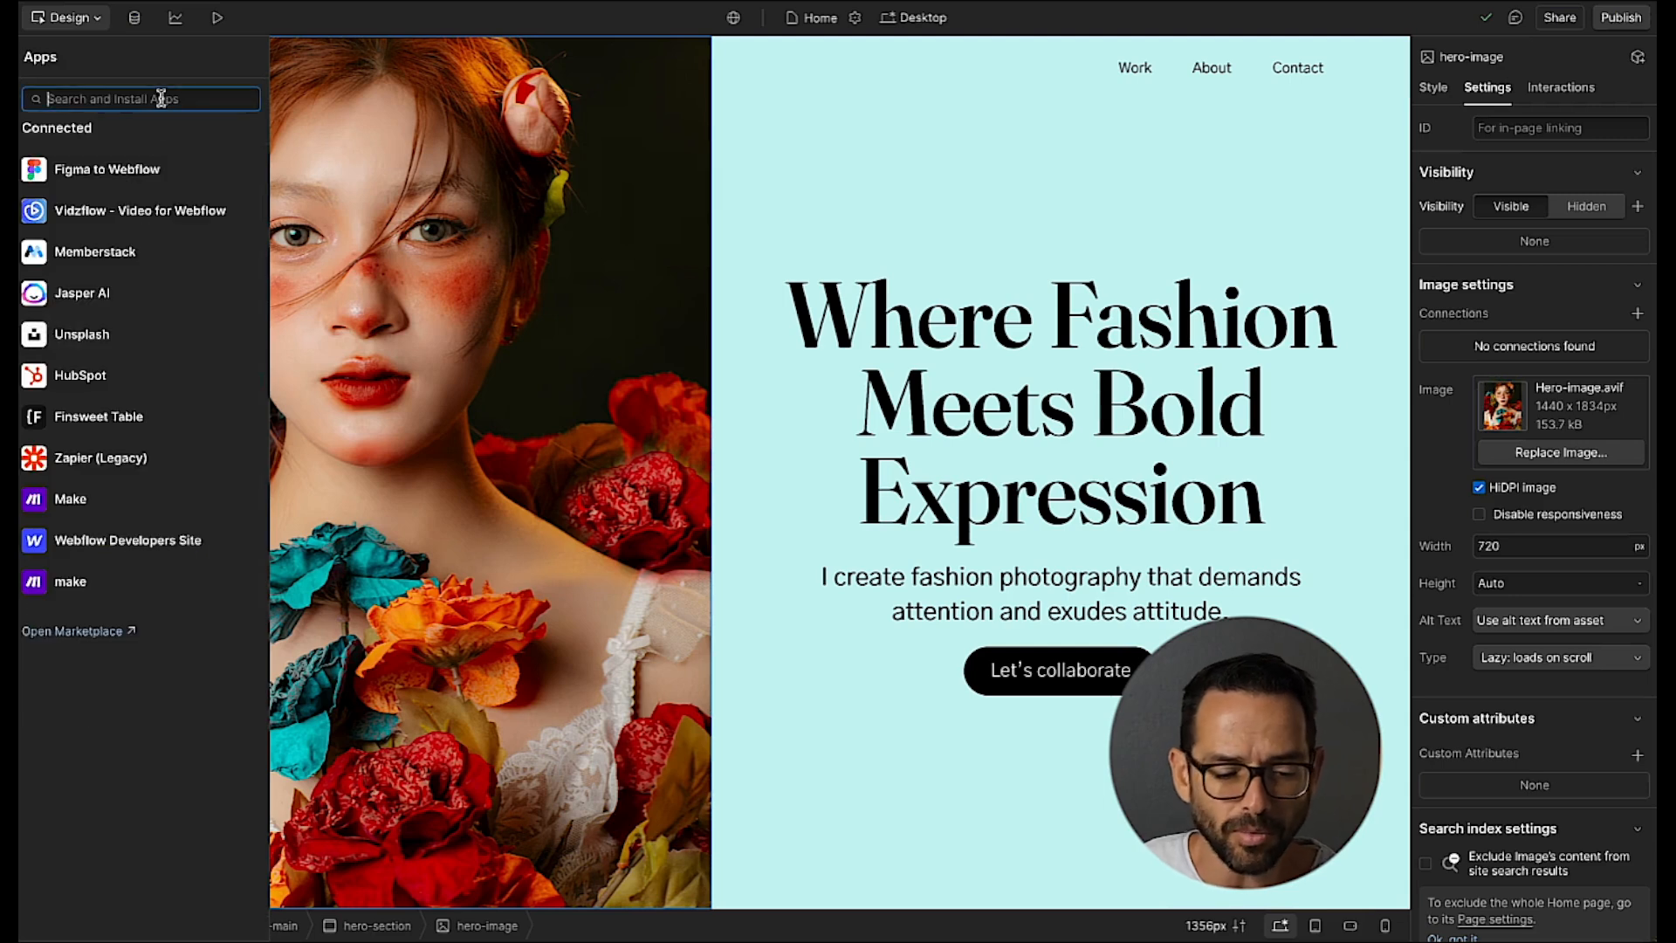
text(alt text)
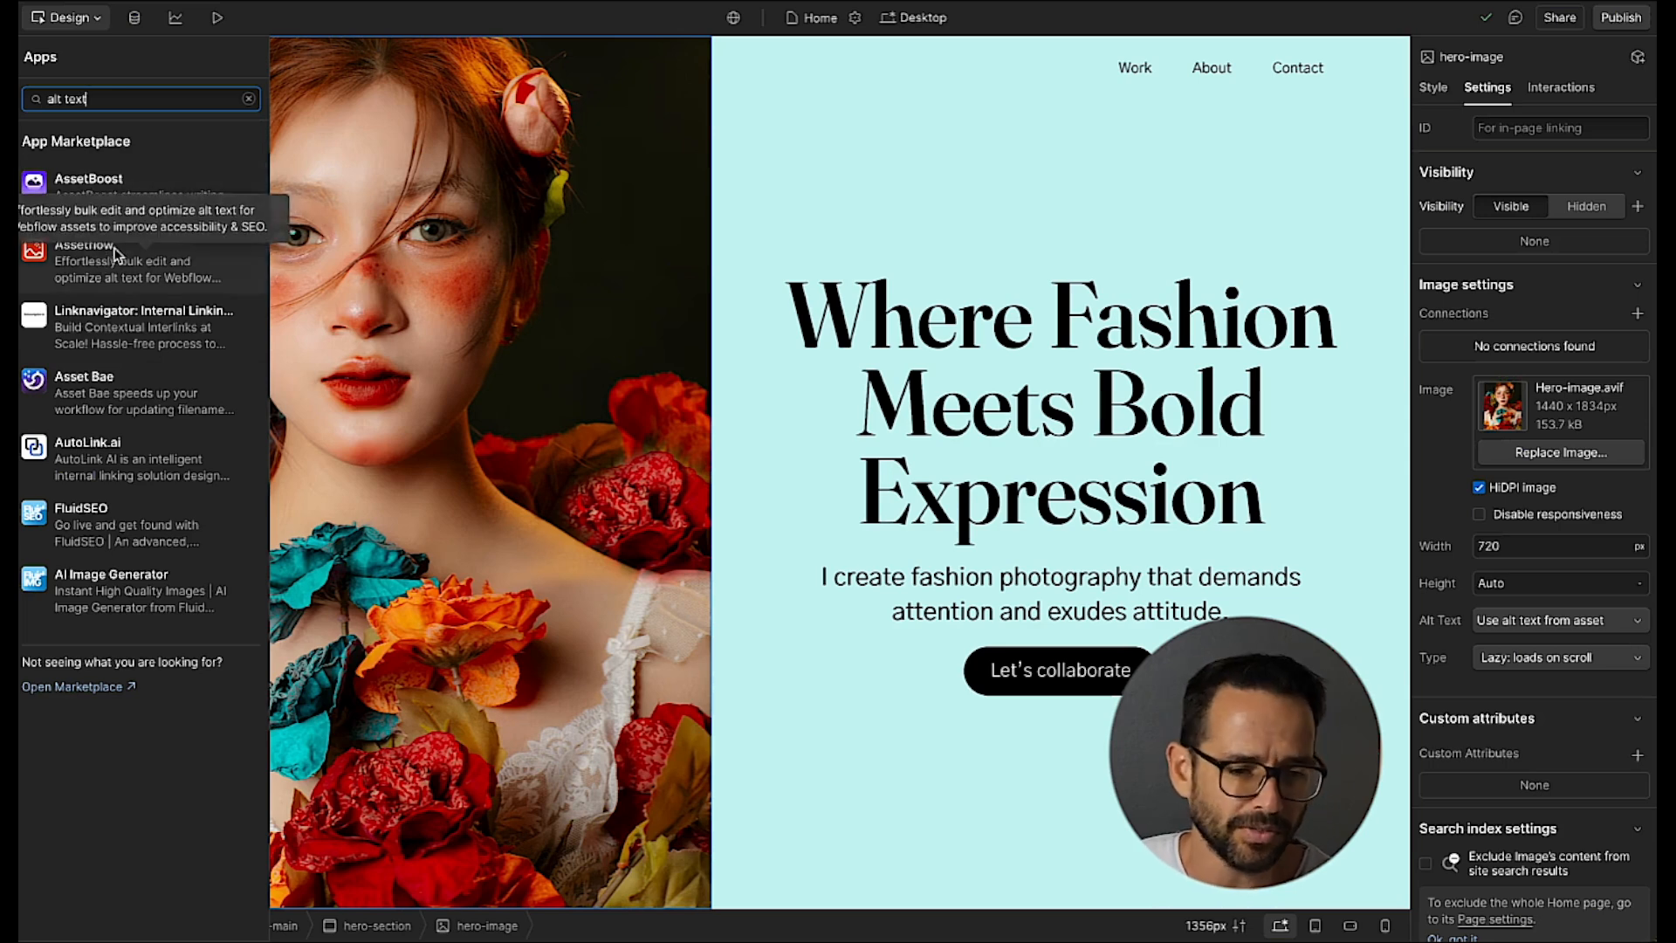
click(103, 278)
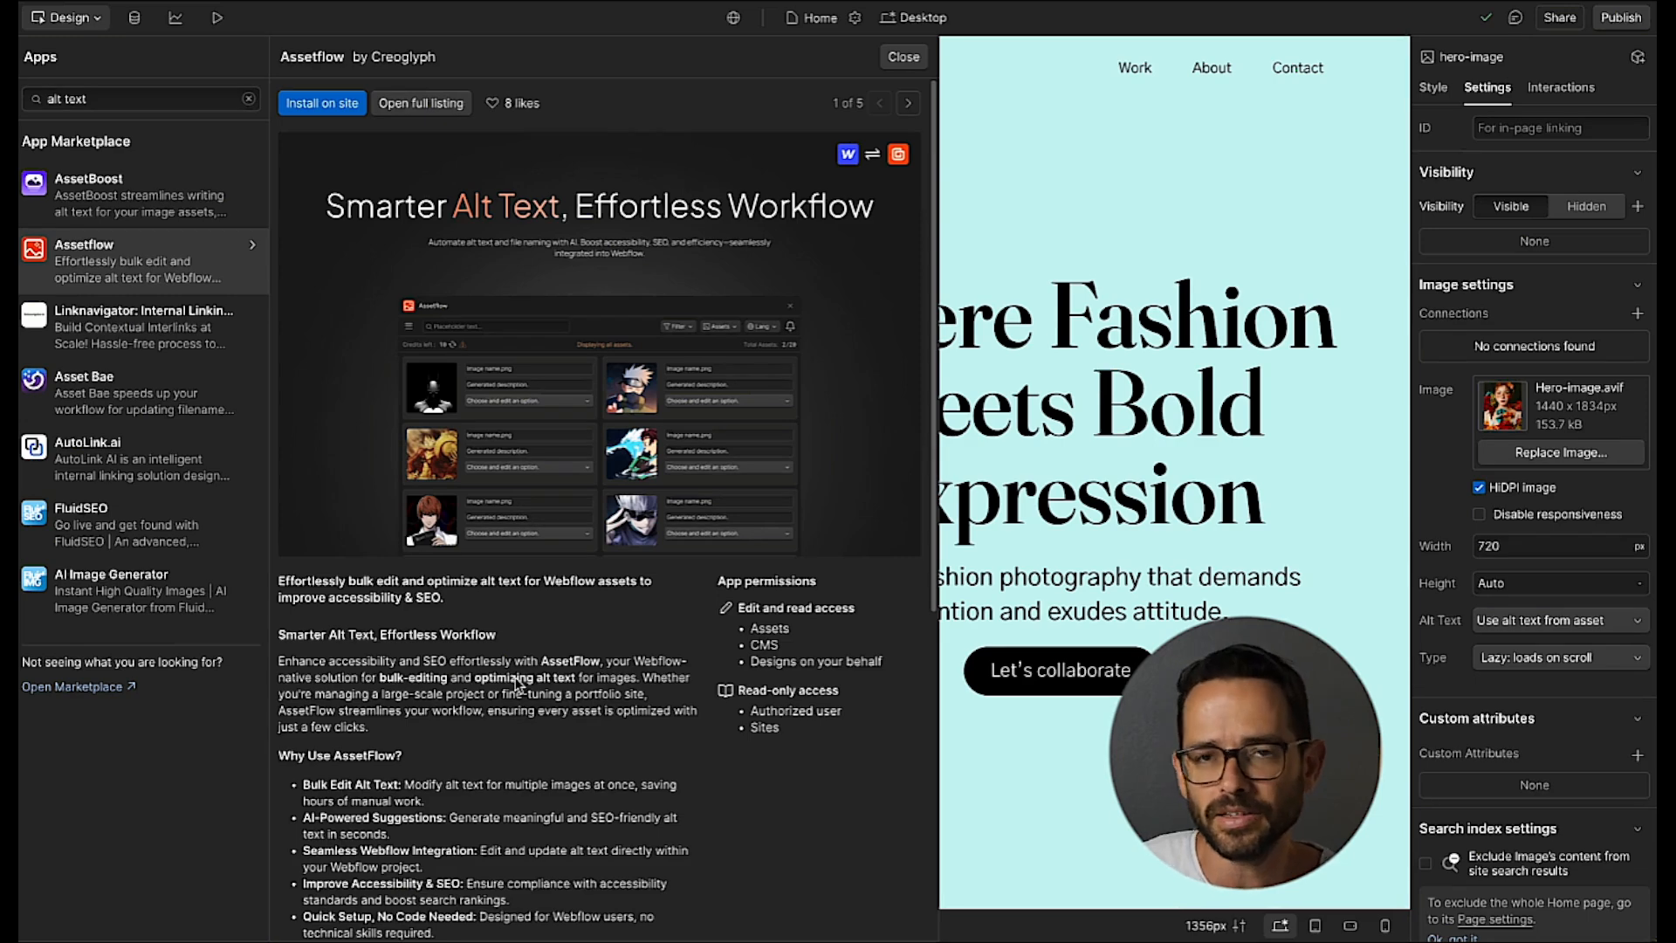
scroll(518, 680, down, 1)
scroll(518, 683, up, 1)
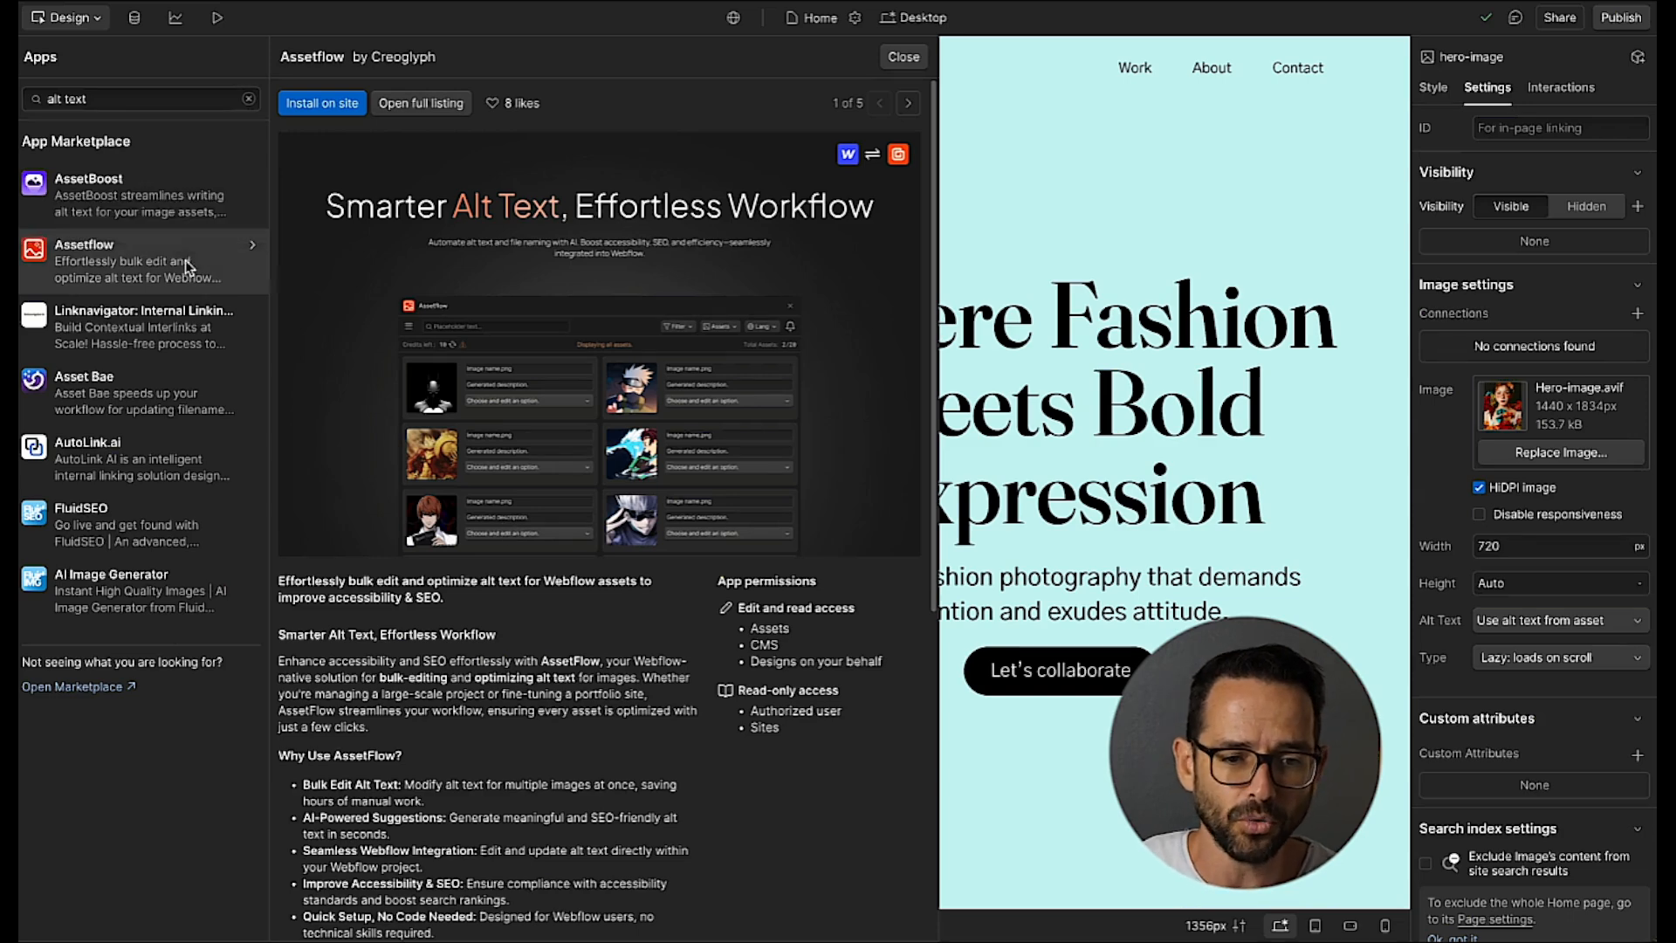
- Switch to the Keynote presentation and advance it
key(super+Tab)
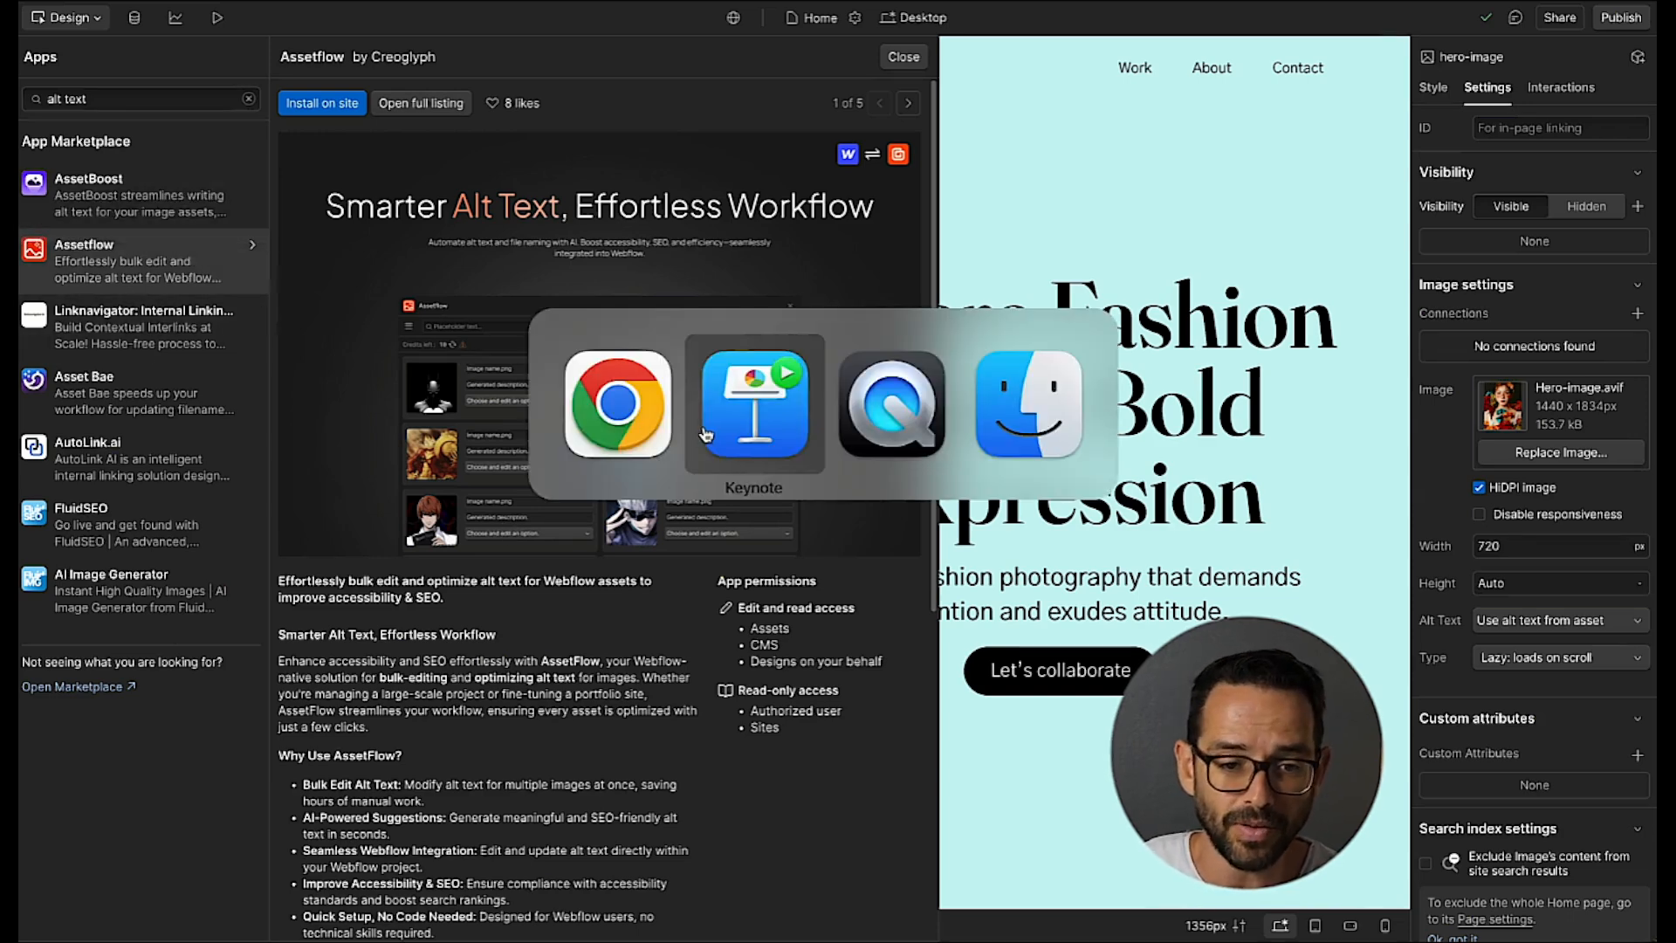
key(Right)
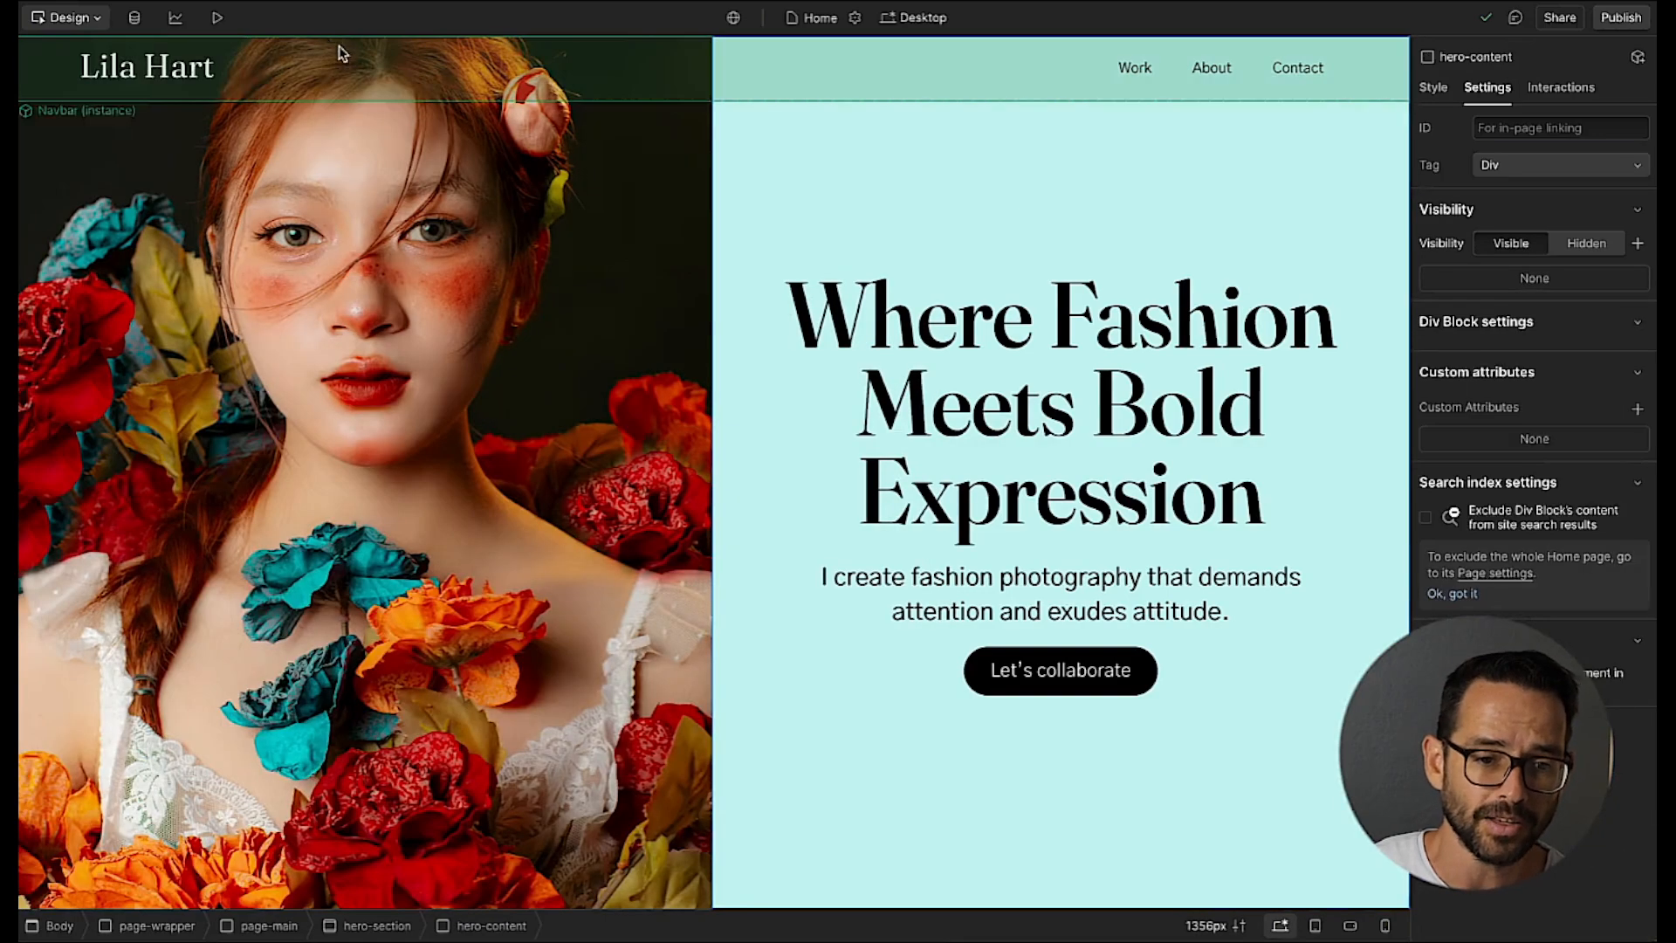
- Preview the Home page, move keyboard focus through its links and buttons to check the focus outlines, and return to designing
click(220, 19)
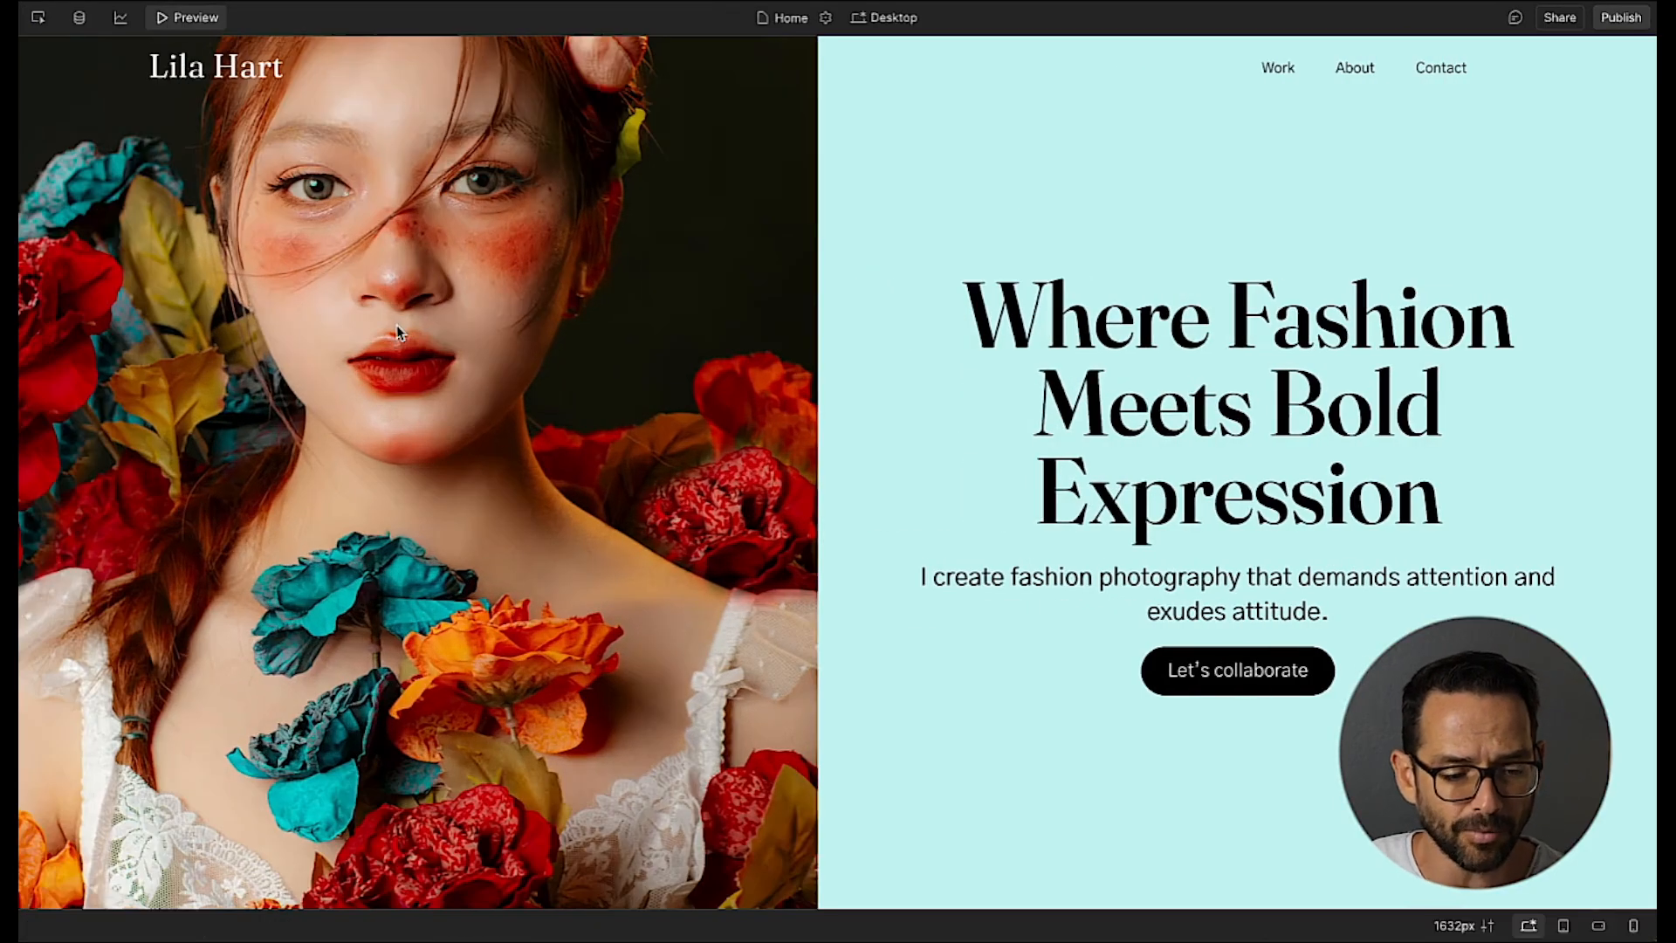
key(Tab)
key(Tab)
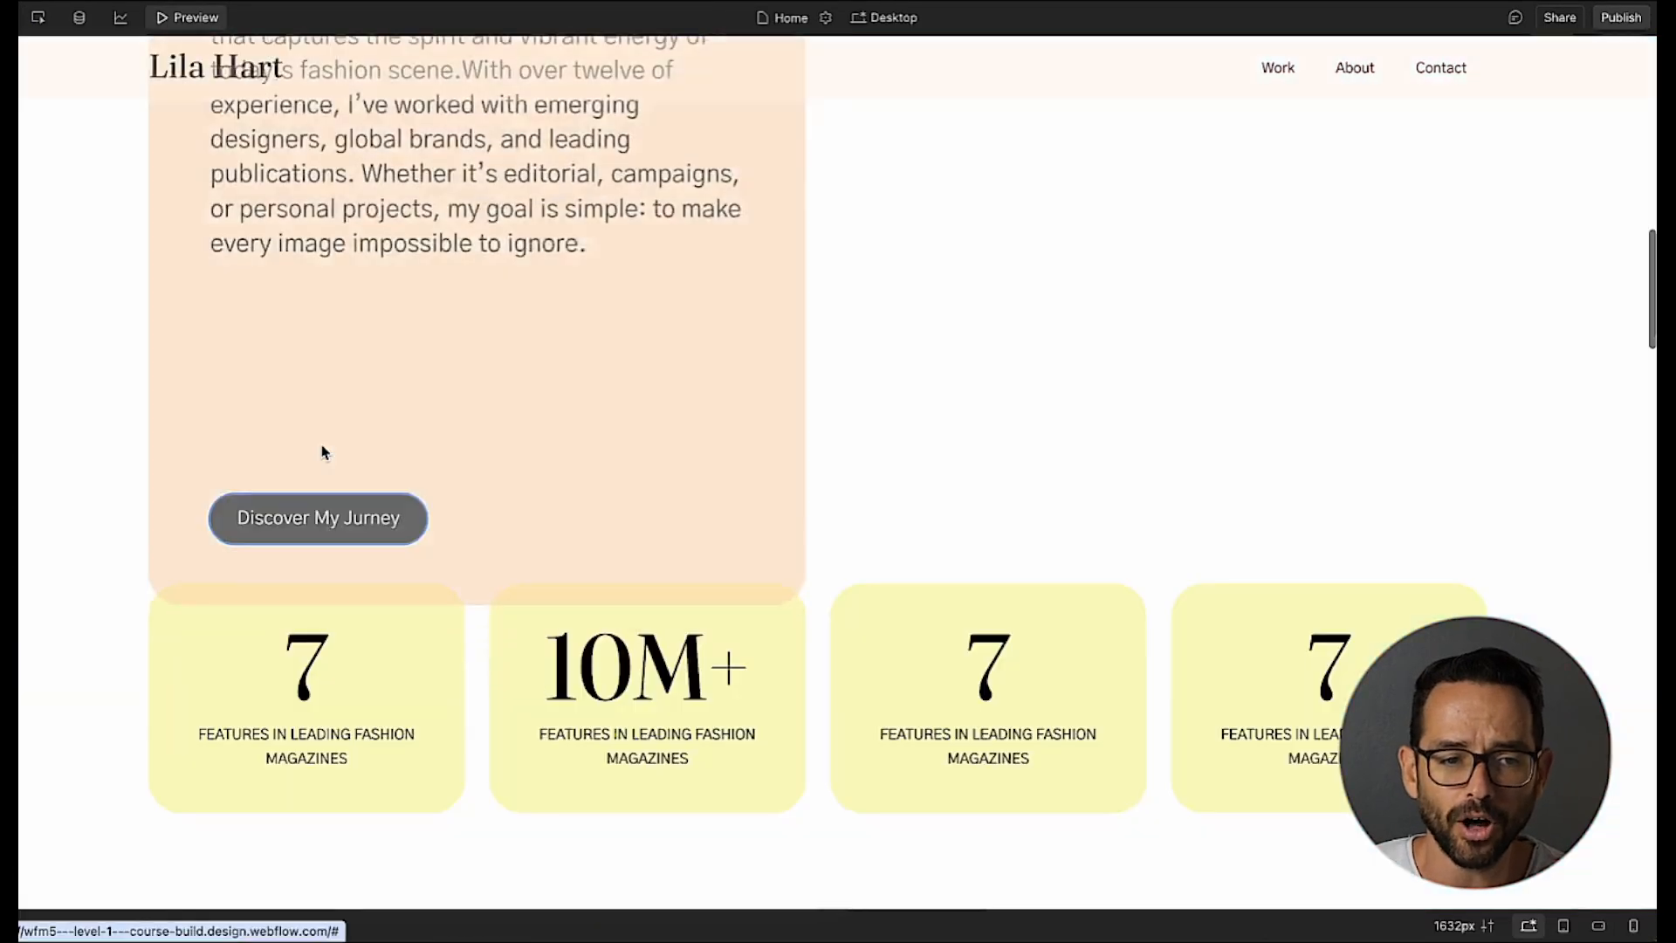
scroll(321, 444, up, 12)
key(shift+Tab)
key(Tab)
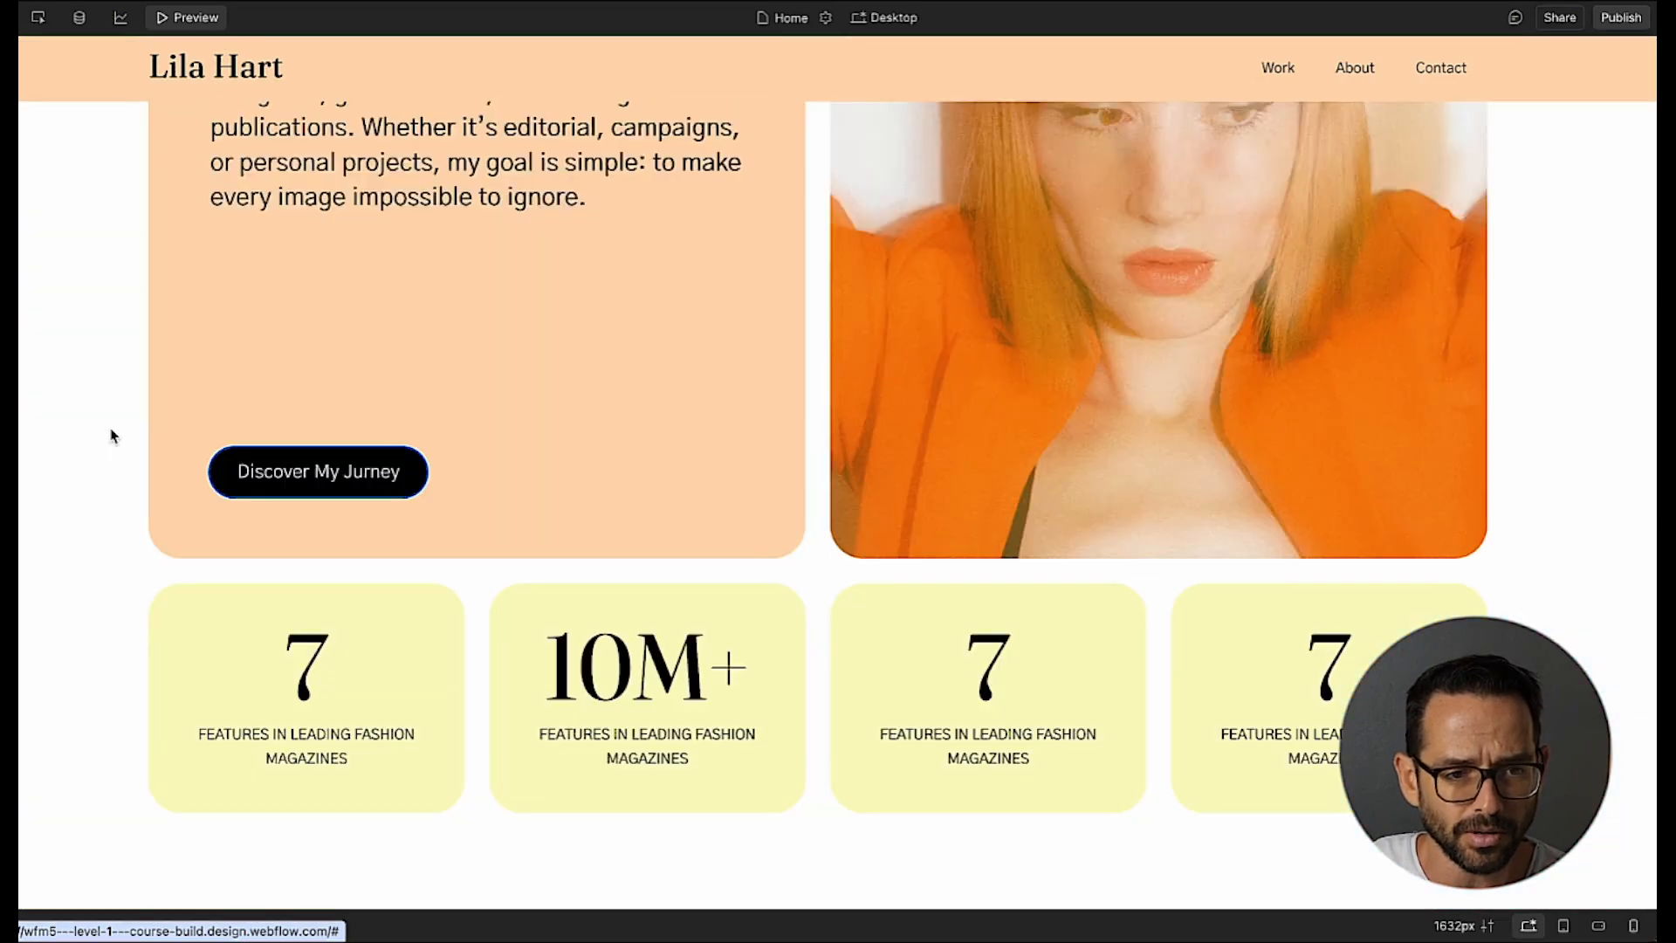
key(Tab)
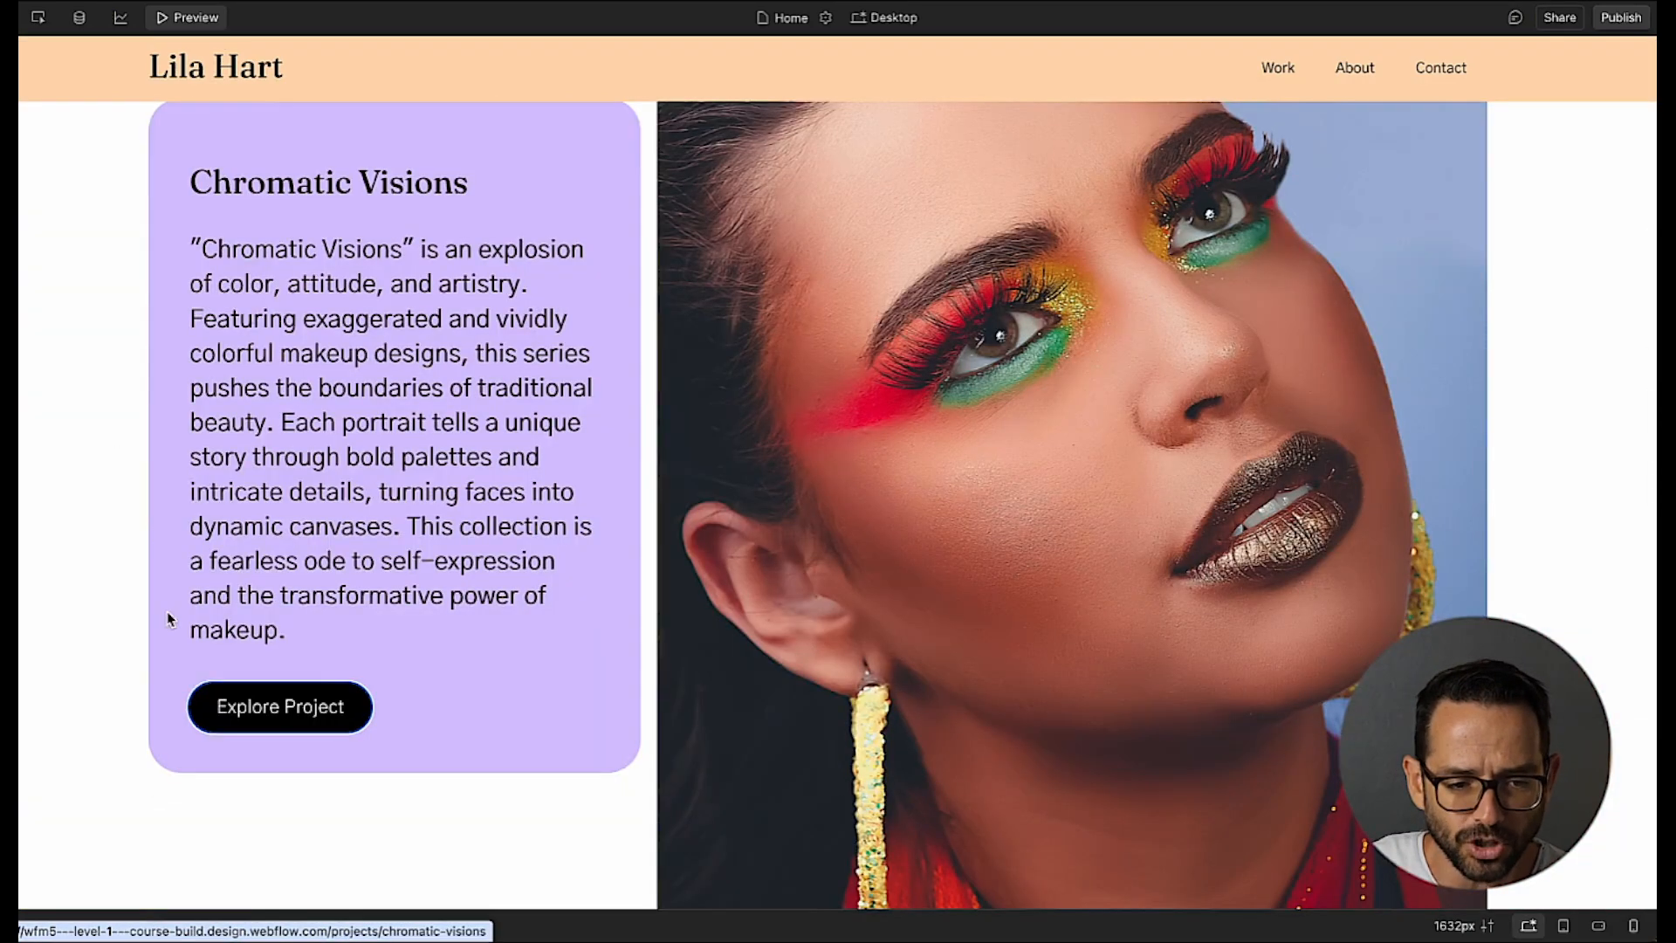
key(Tab)
key(Tab)
scroll(143, 662, up, 20)
scroll(142, 662, up, 5)
scroll(142, 662, down, 20)
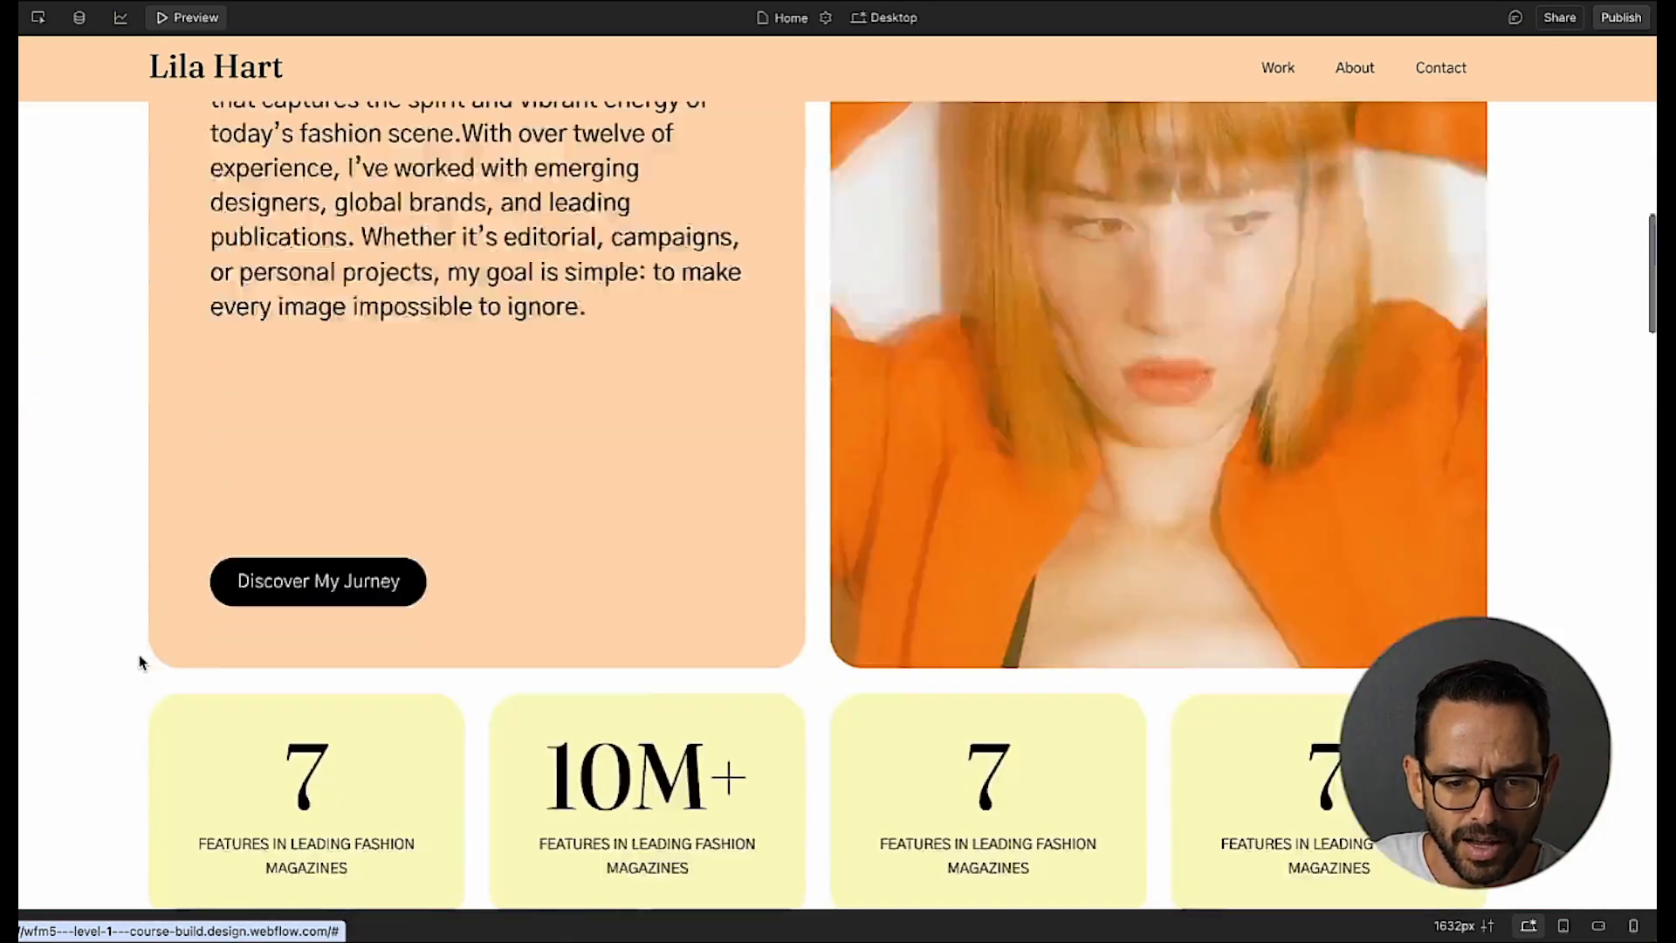
scroll(142, 663, up, 1)
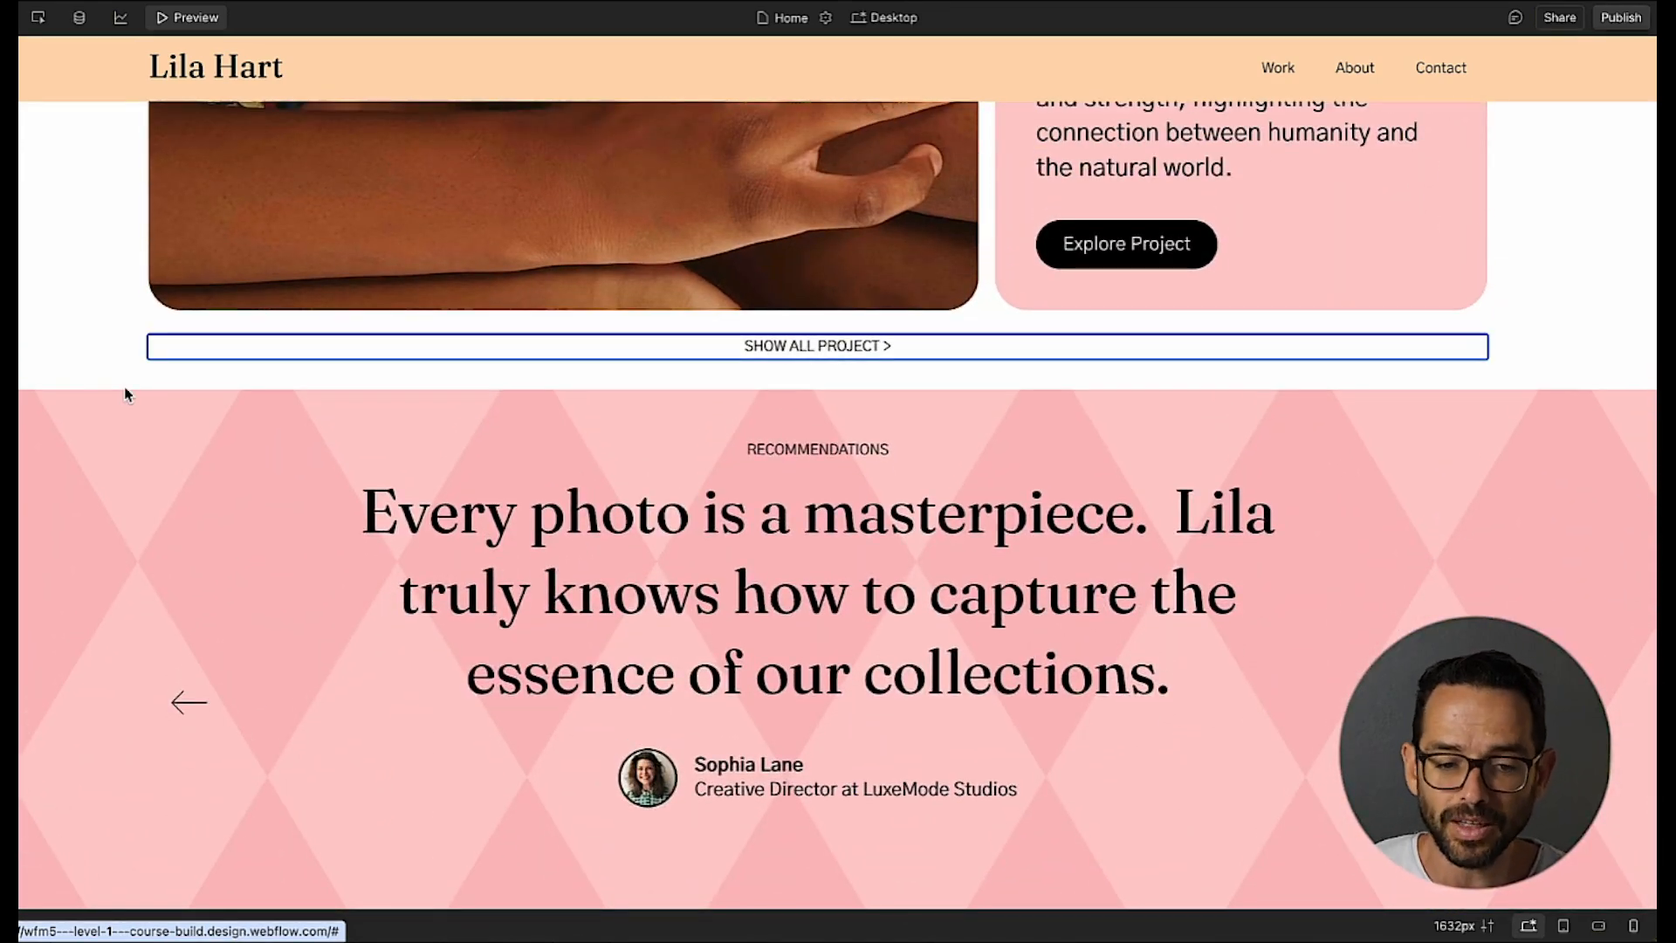
scroll(124, 395, down, 1)
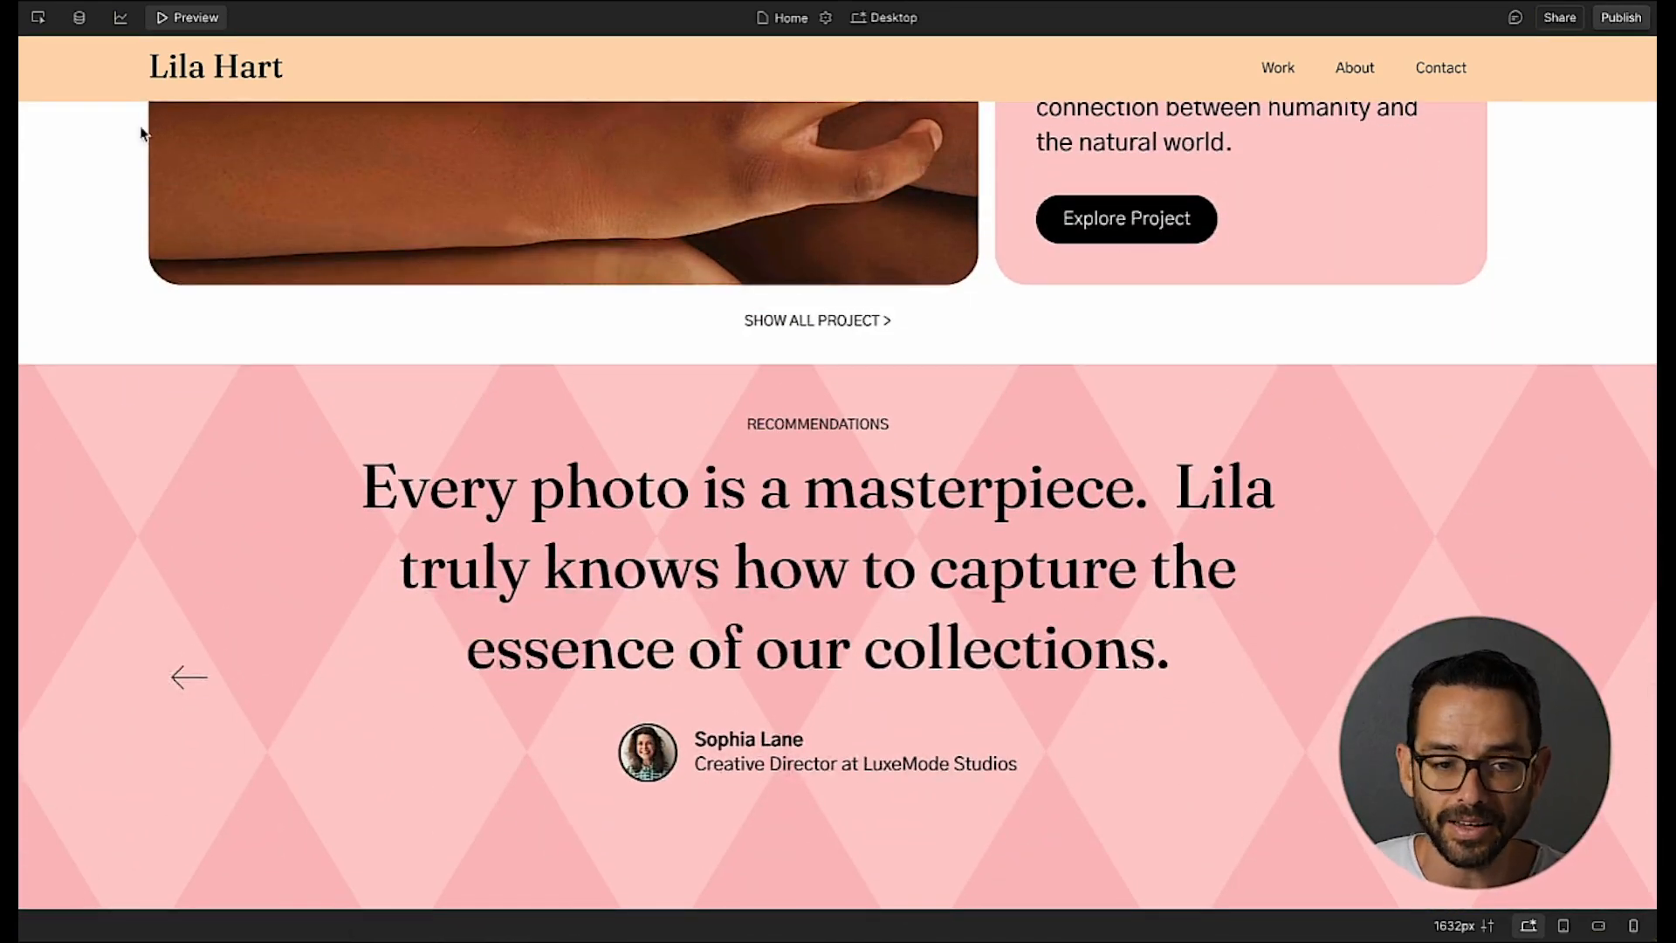
click(164, 19)
scroll(285, 337, up, 15)
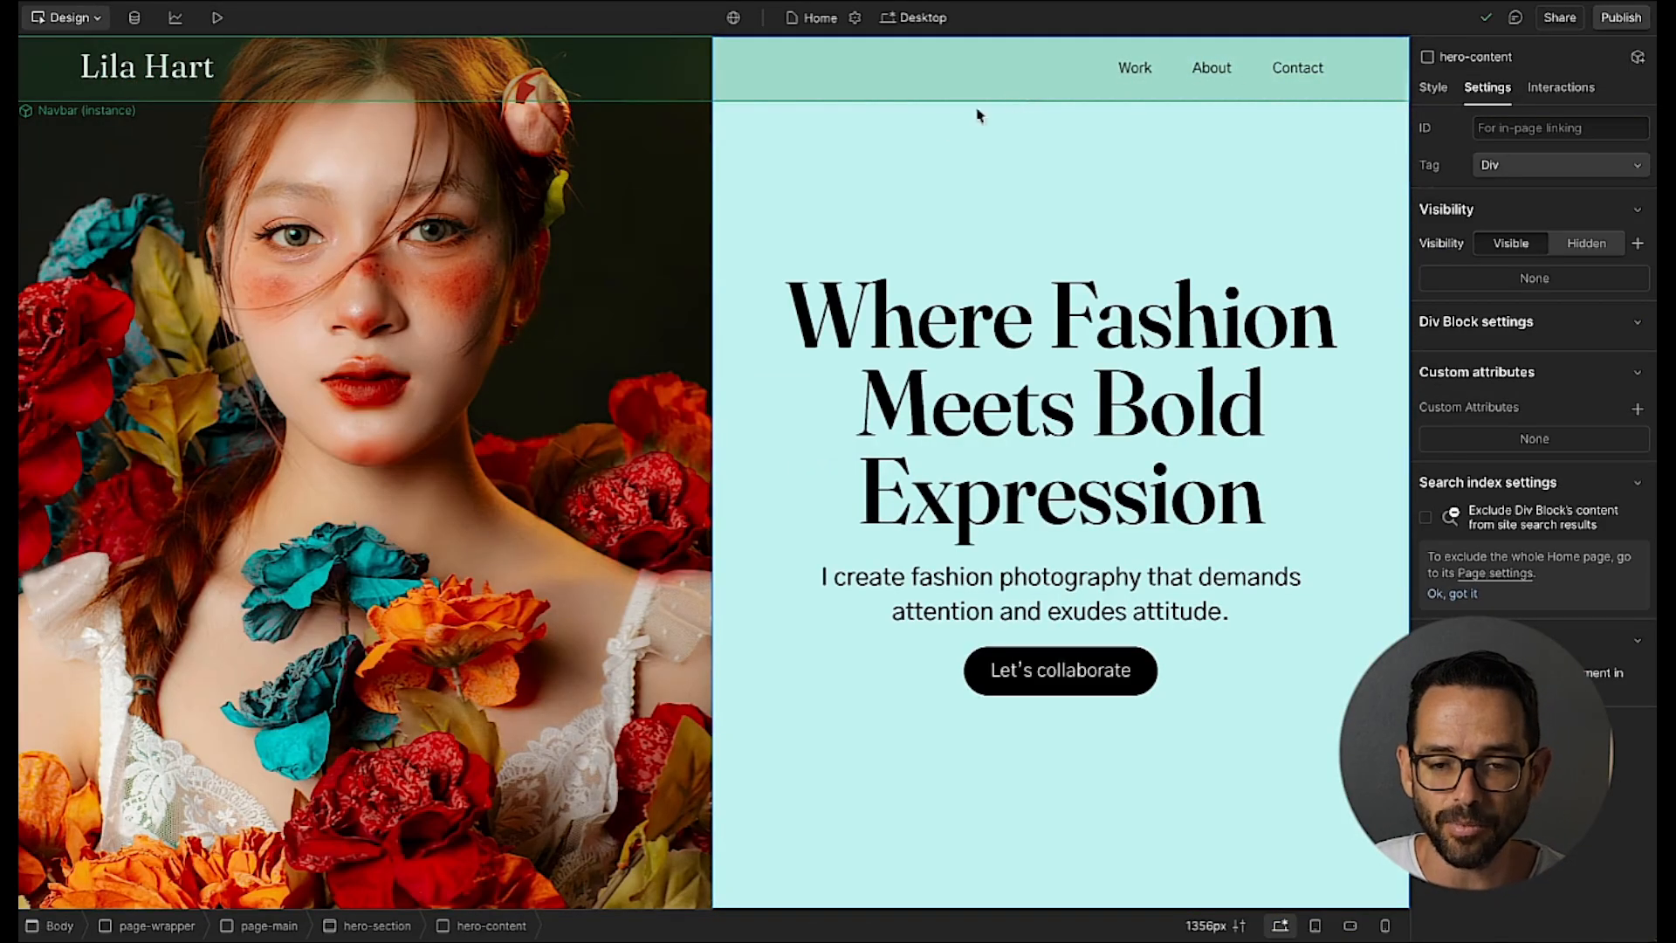
- Open the Navbar component for editing and show the Work link's styles in the Focused (keyboard) state
scroll(597, 425, down, 10)
scroll(596, 426, down, 5)
scroll(591, 423, up, 20)
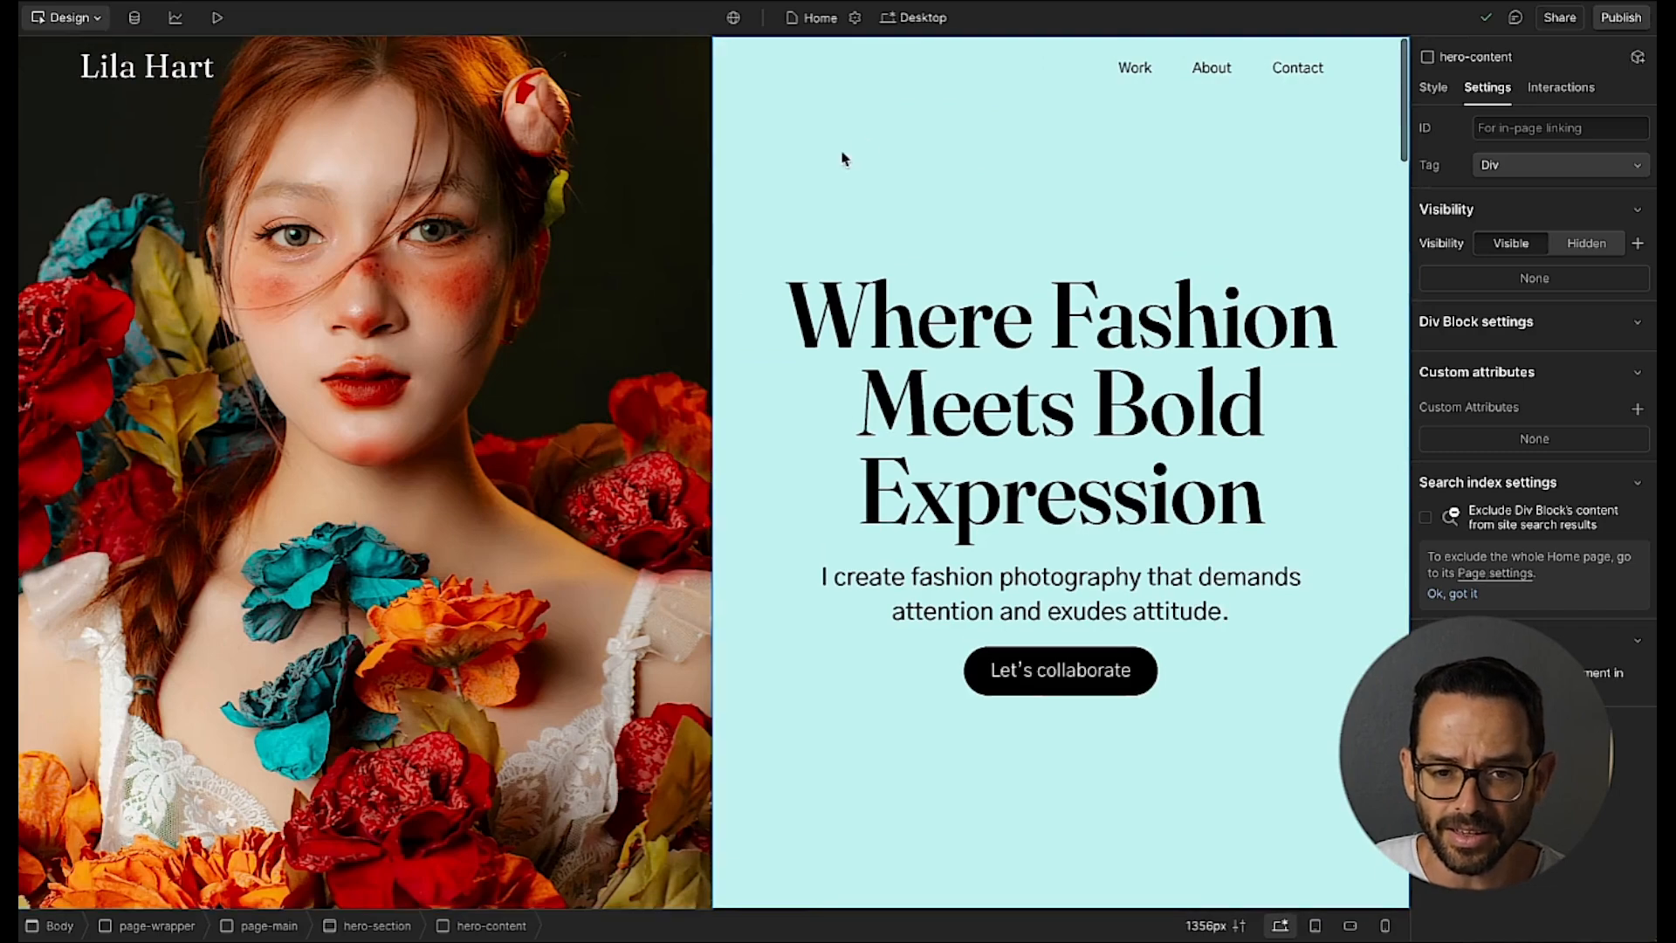
double_click(928, 79)
click(1133, 78)
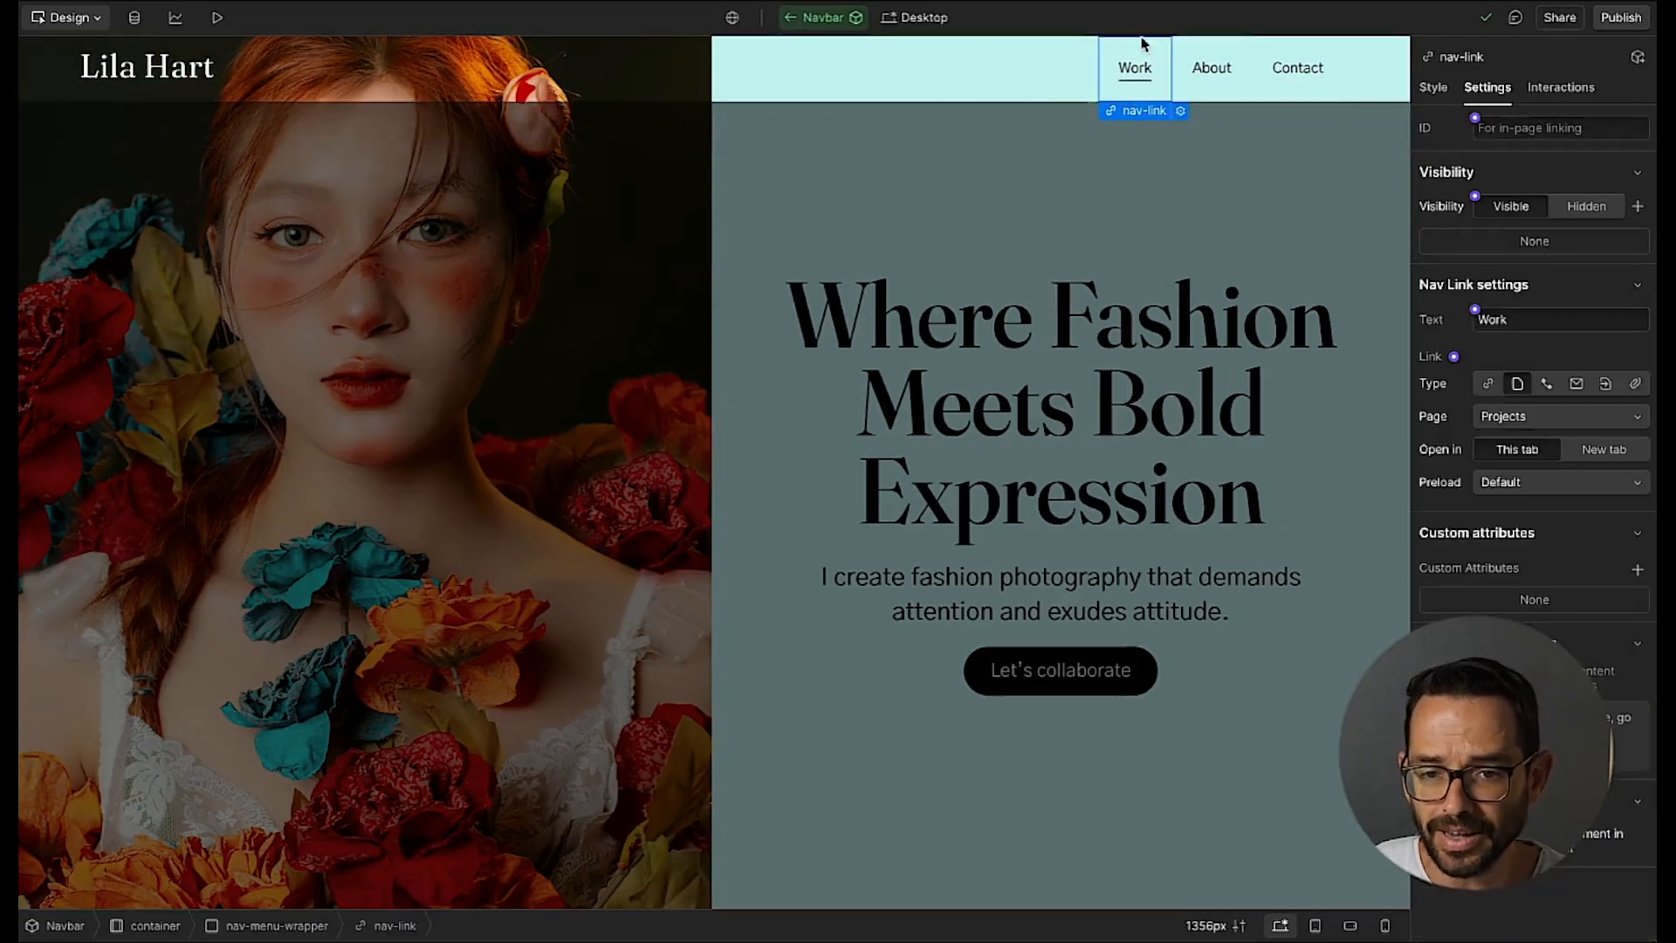
click(1432, 87)
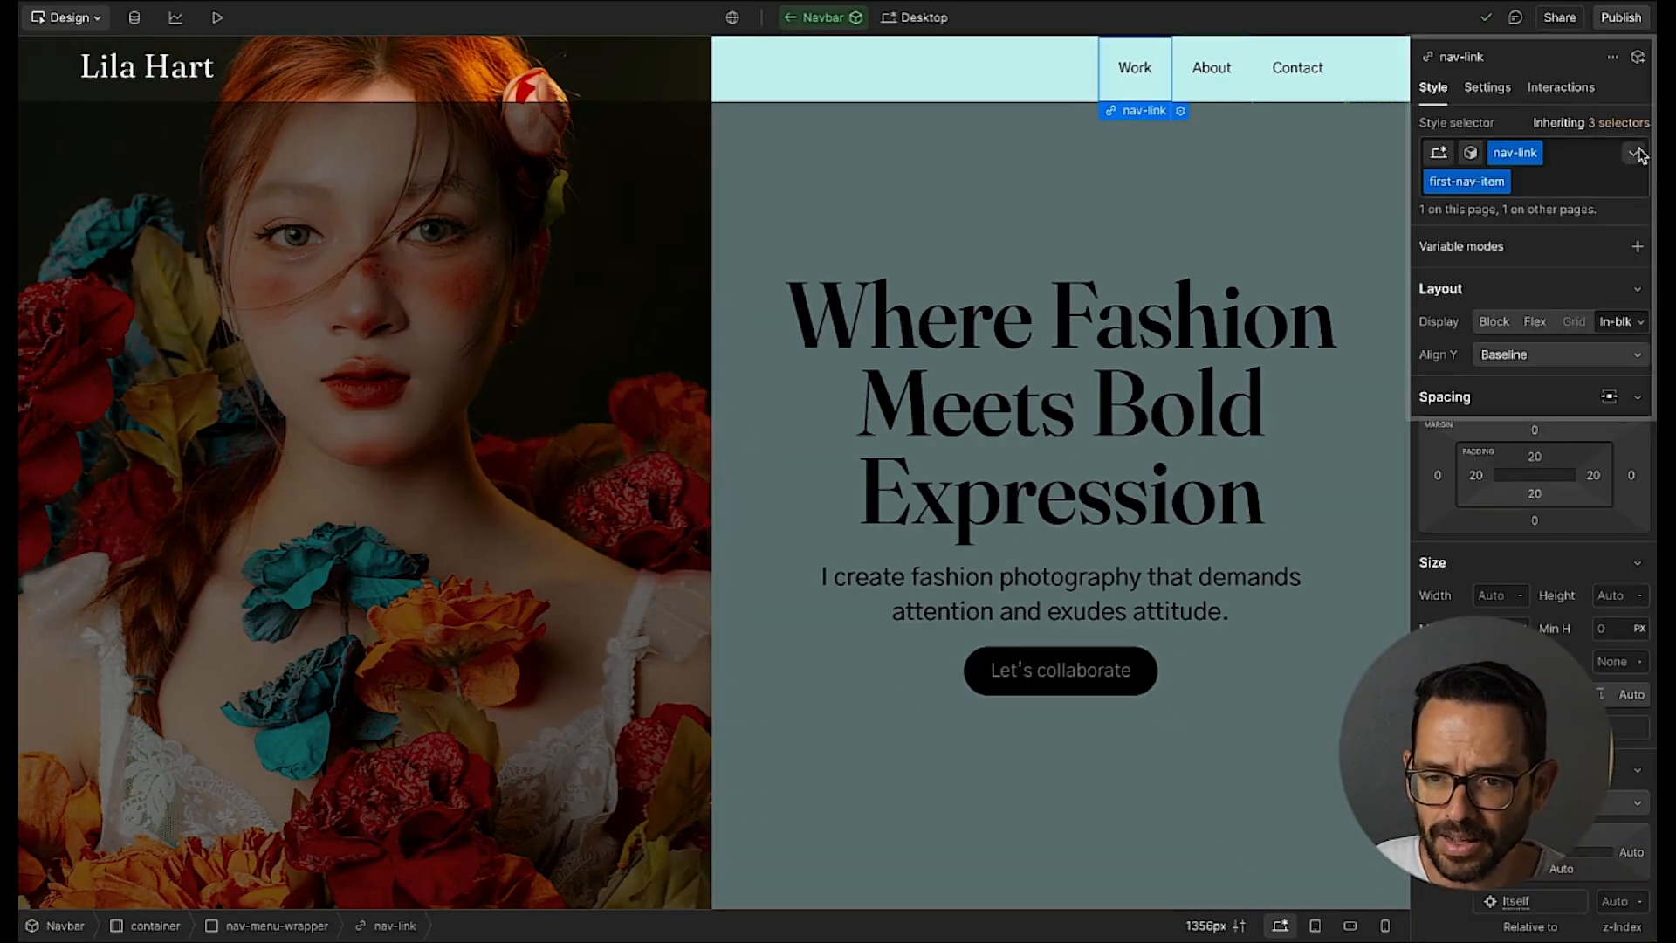
click(1633, 153)
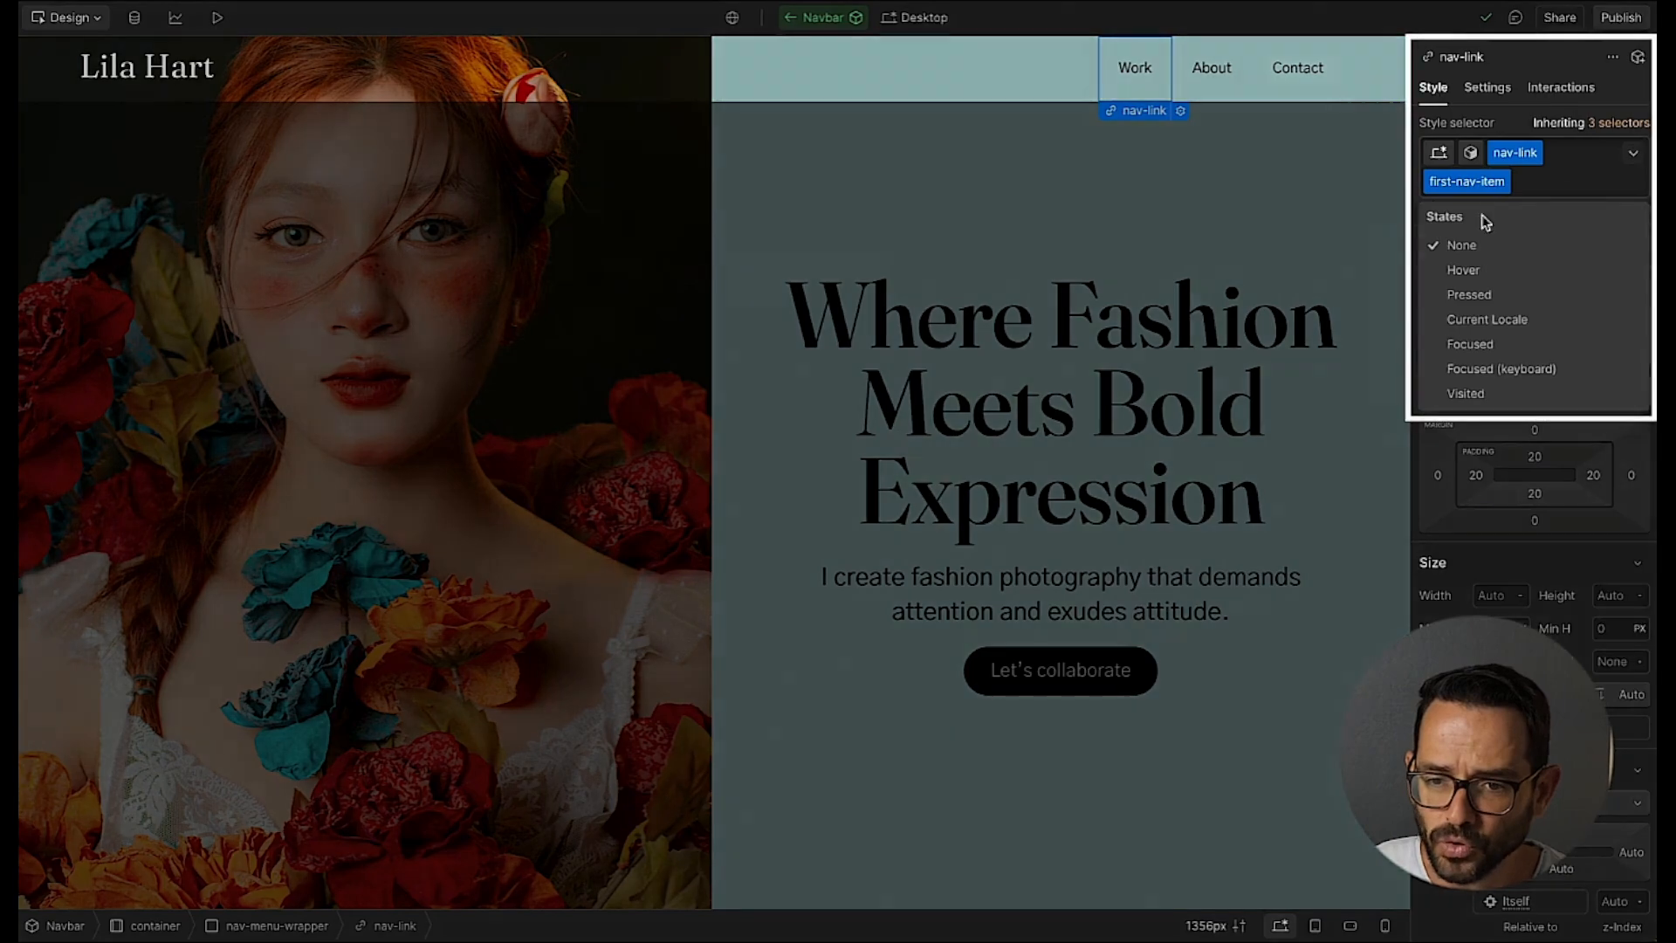
click(1495, 368)
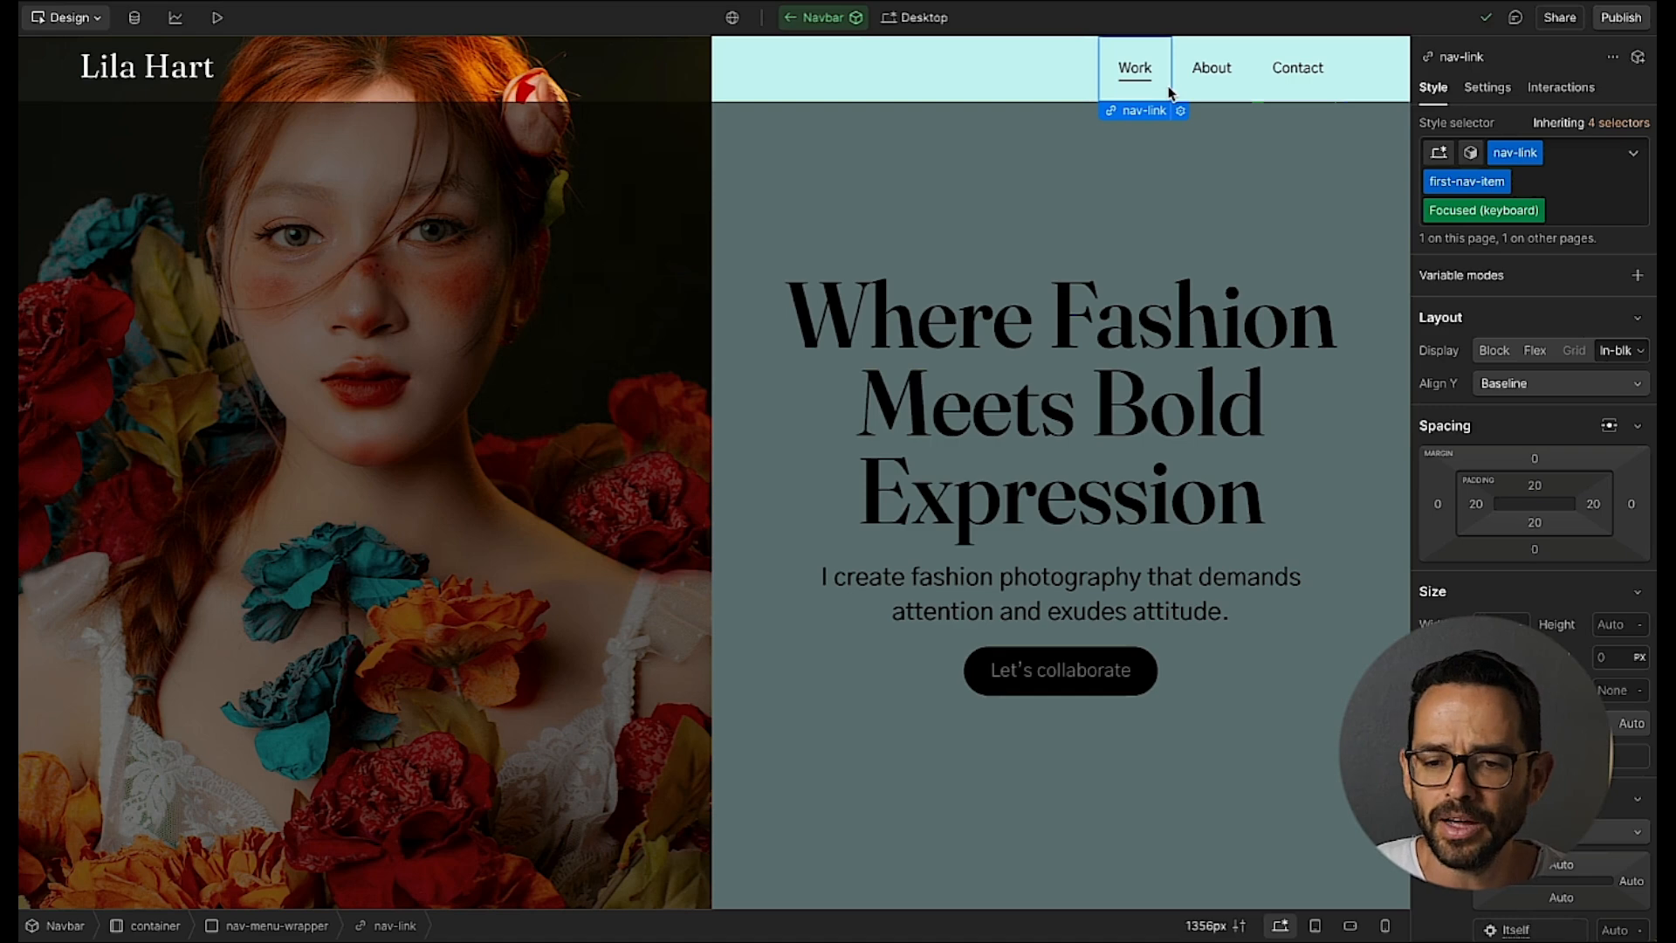
- Return the Work link's style state to None and leave the Navbar component
click(1635, 157)
click(1480, 276)
click(1194, 206)
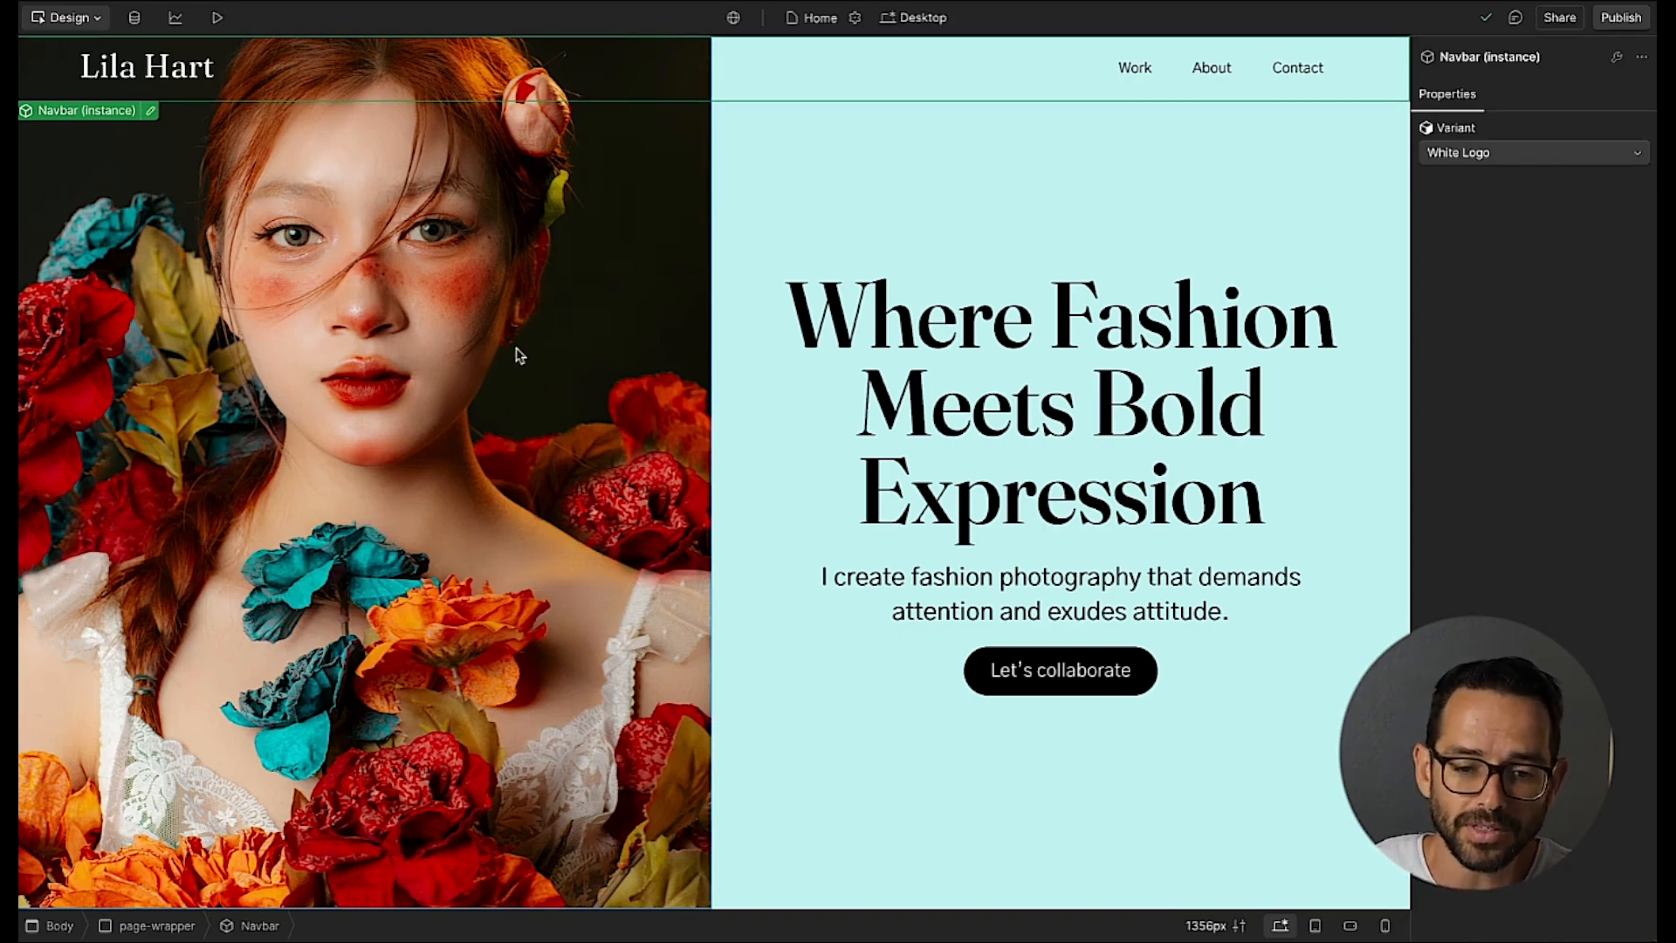
scroll(516, 353, down, 20)
scroll(517, 353, down, 5)
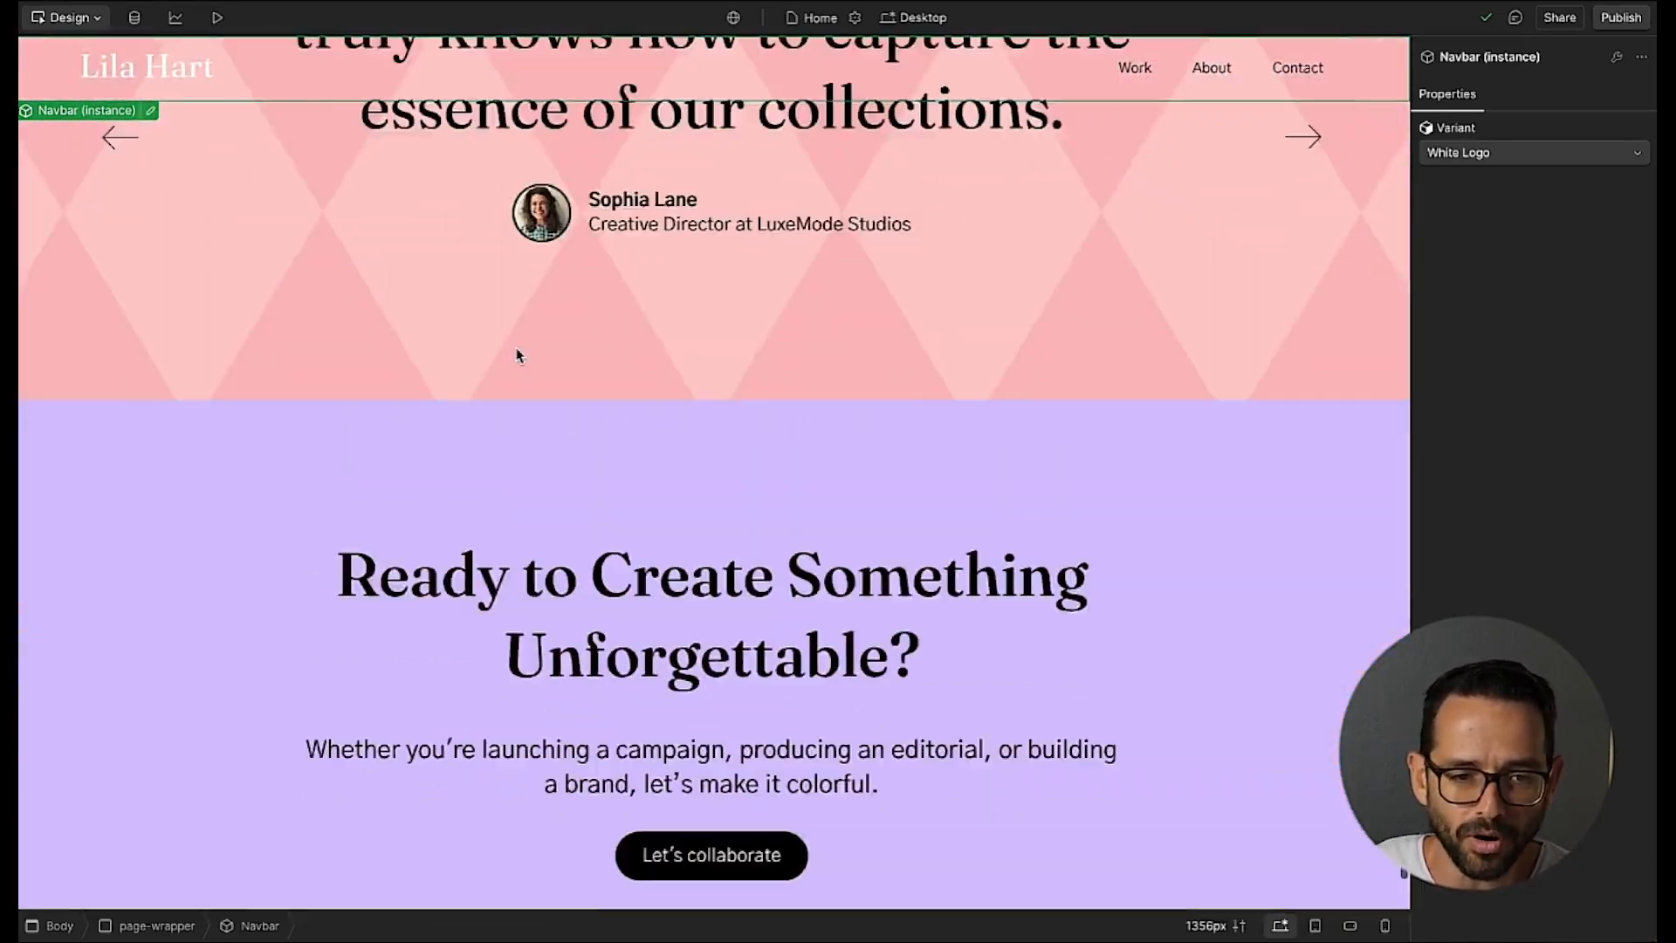
scroll(516, 356, up, 8)
scroll(516, 355, down, 2)
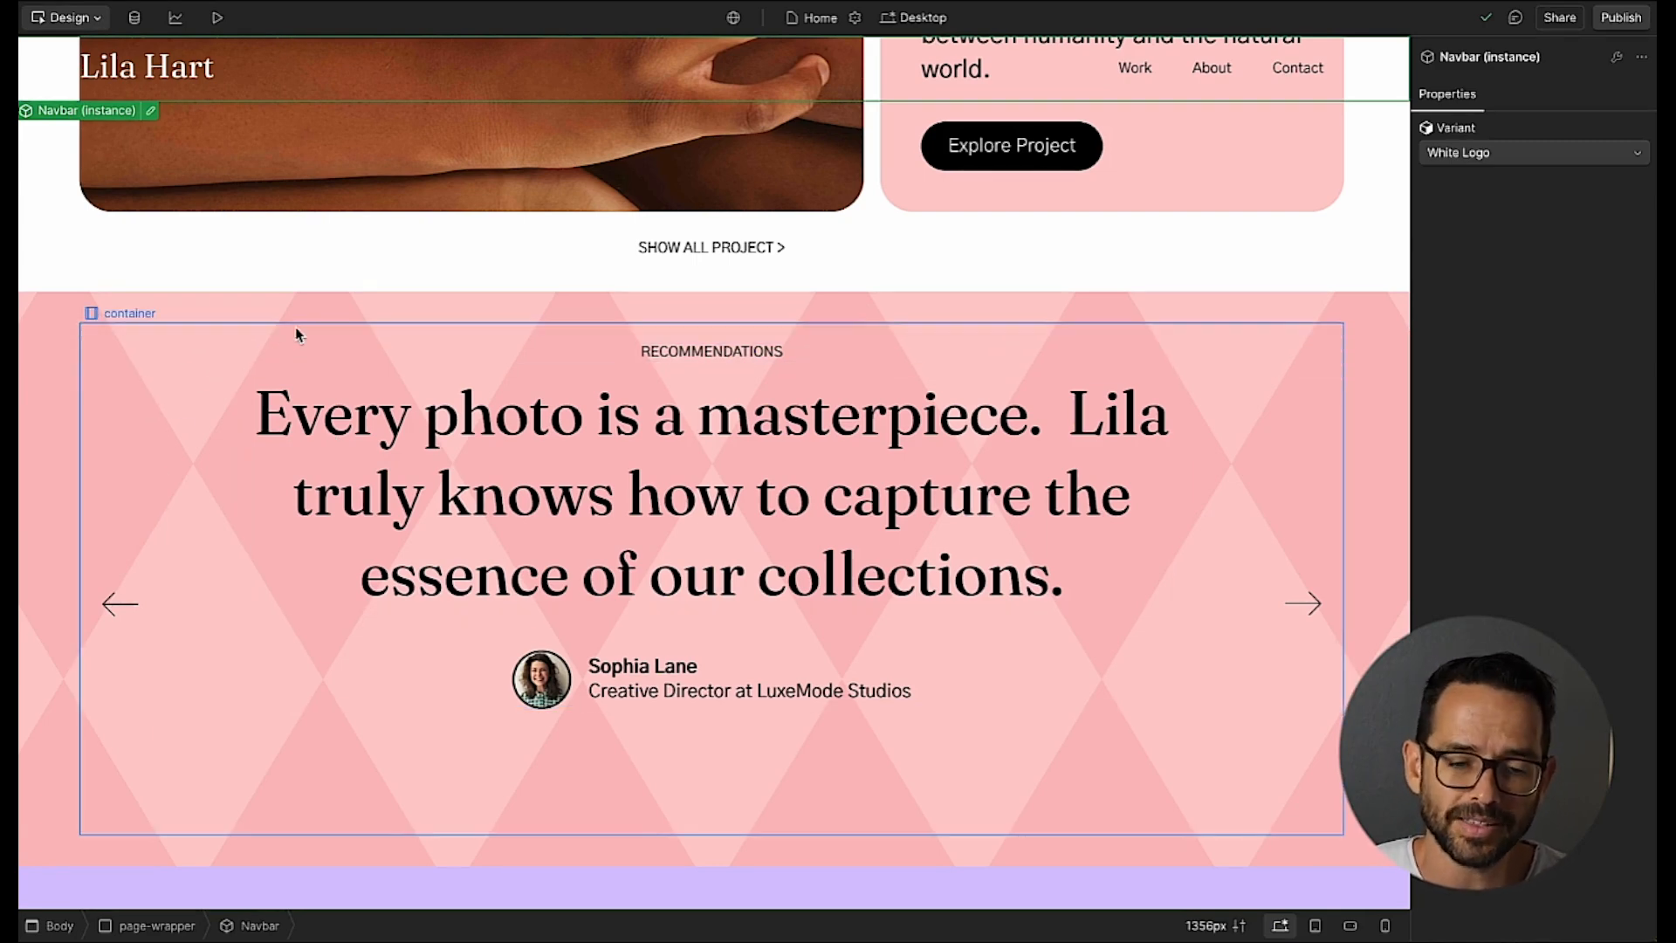
- Switch to the Keynote presentation and reveal the Problem point on the "Keyboard Navigation & Focus States" slide
key(super+Tab)
click(754, 409)
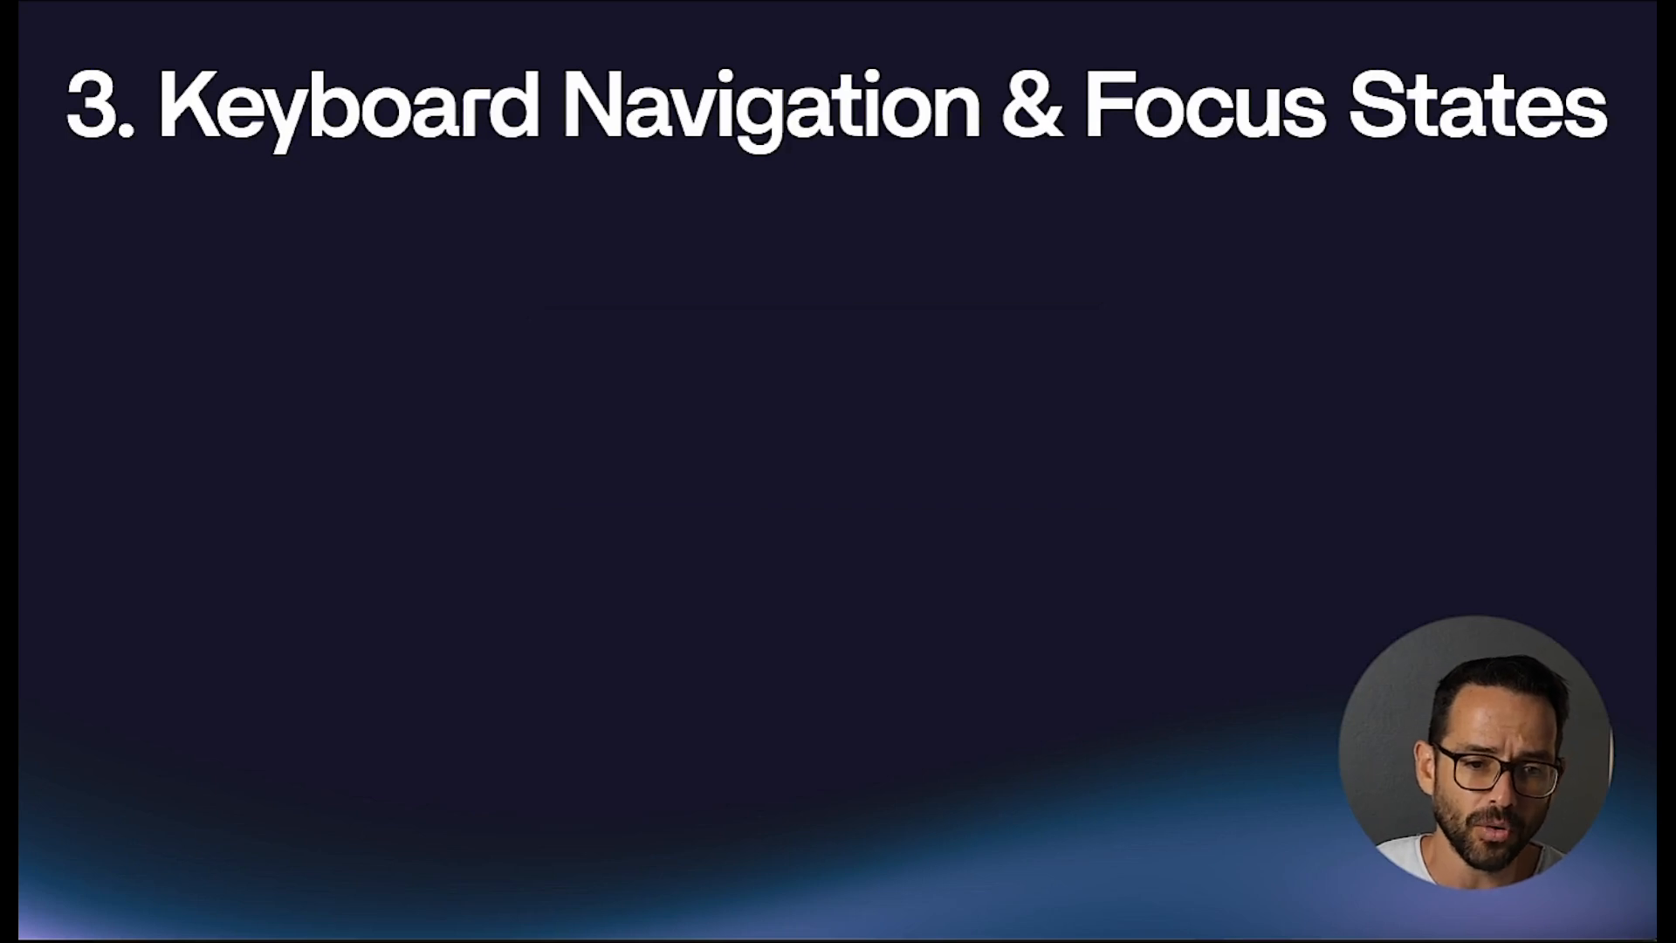
key(Right)
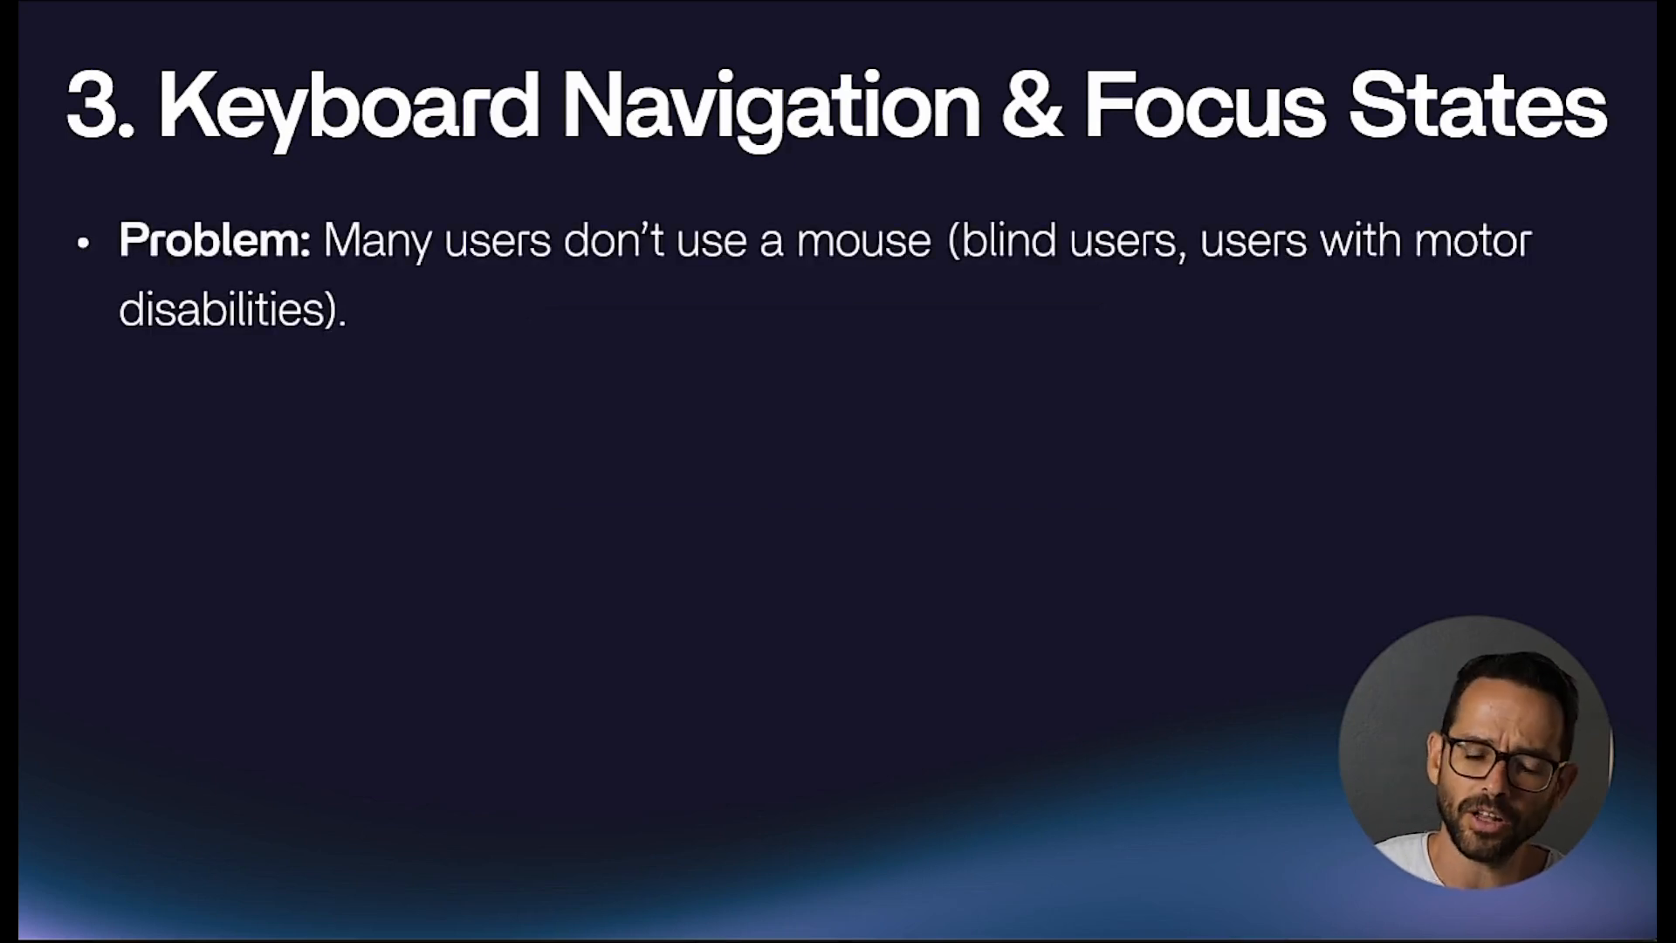
- Reveal the Fix point on keyboard navigation, and advance through the points of the "Sufficient Color Contrast" slide
key(Right)
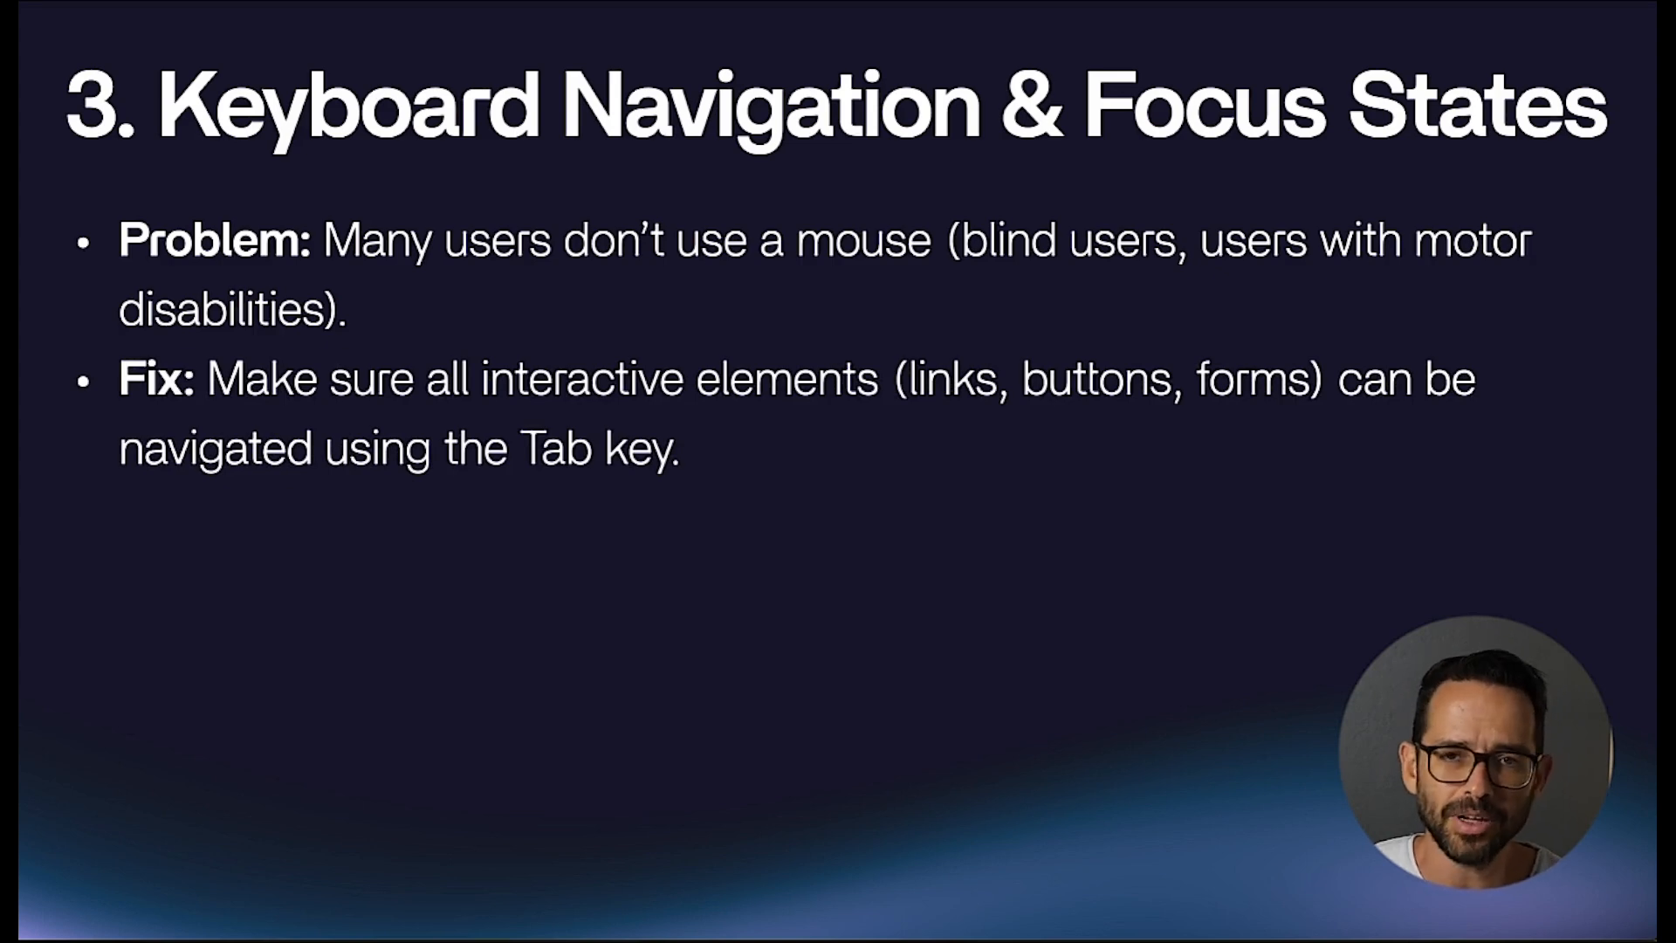
key(Right)
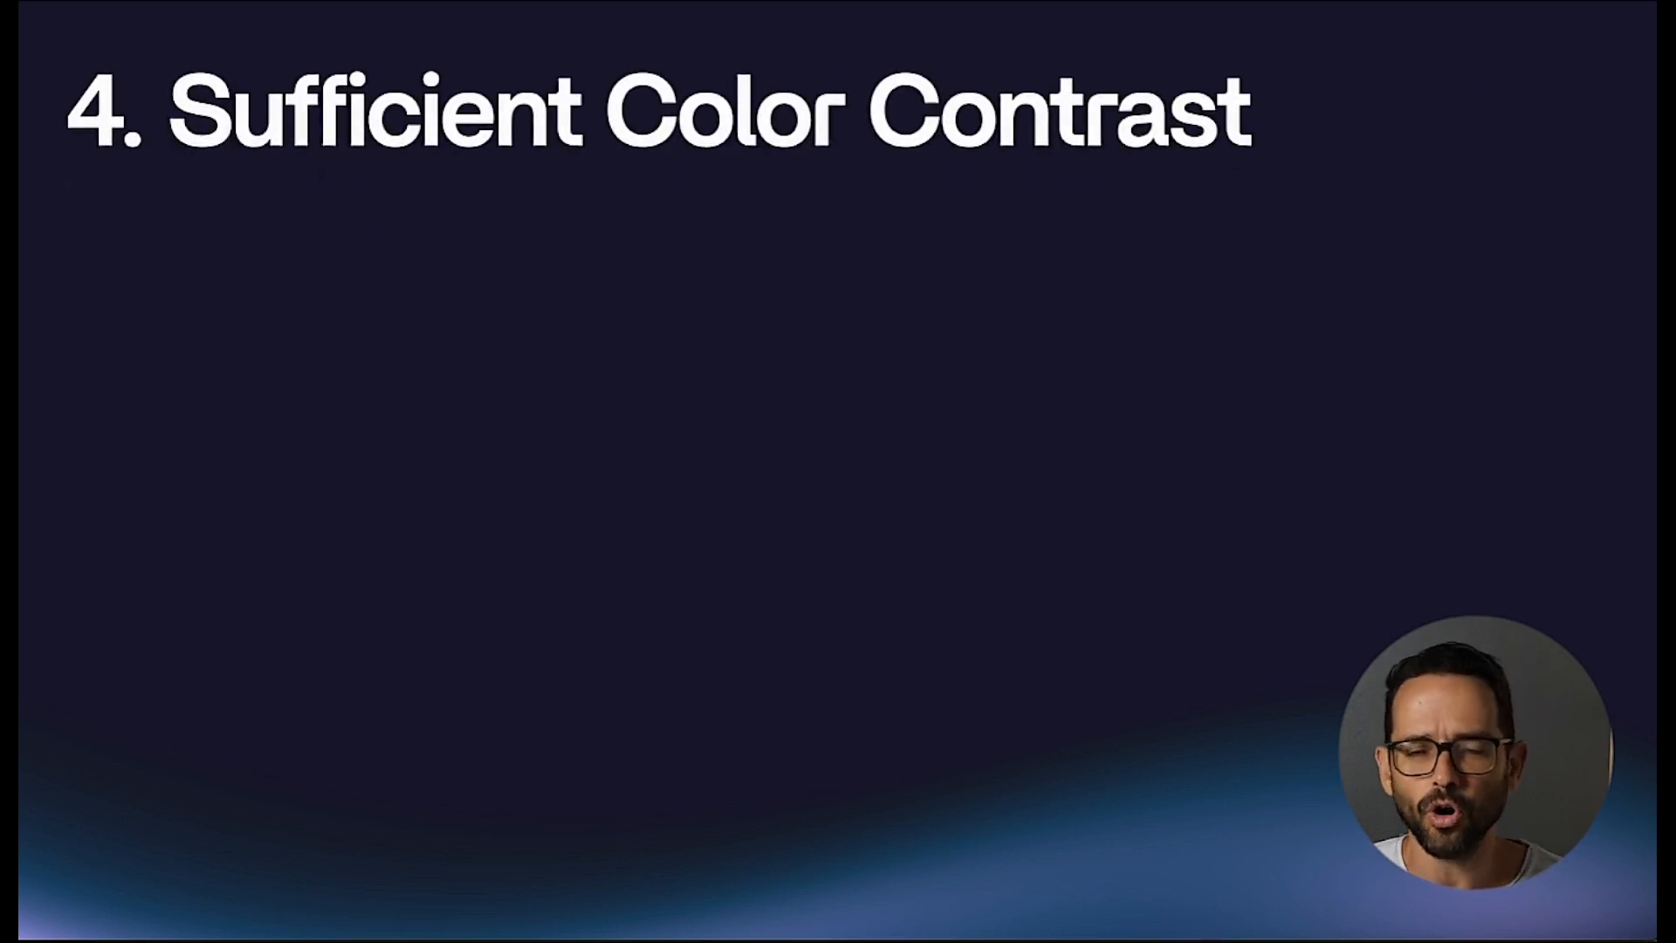
key(Right)
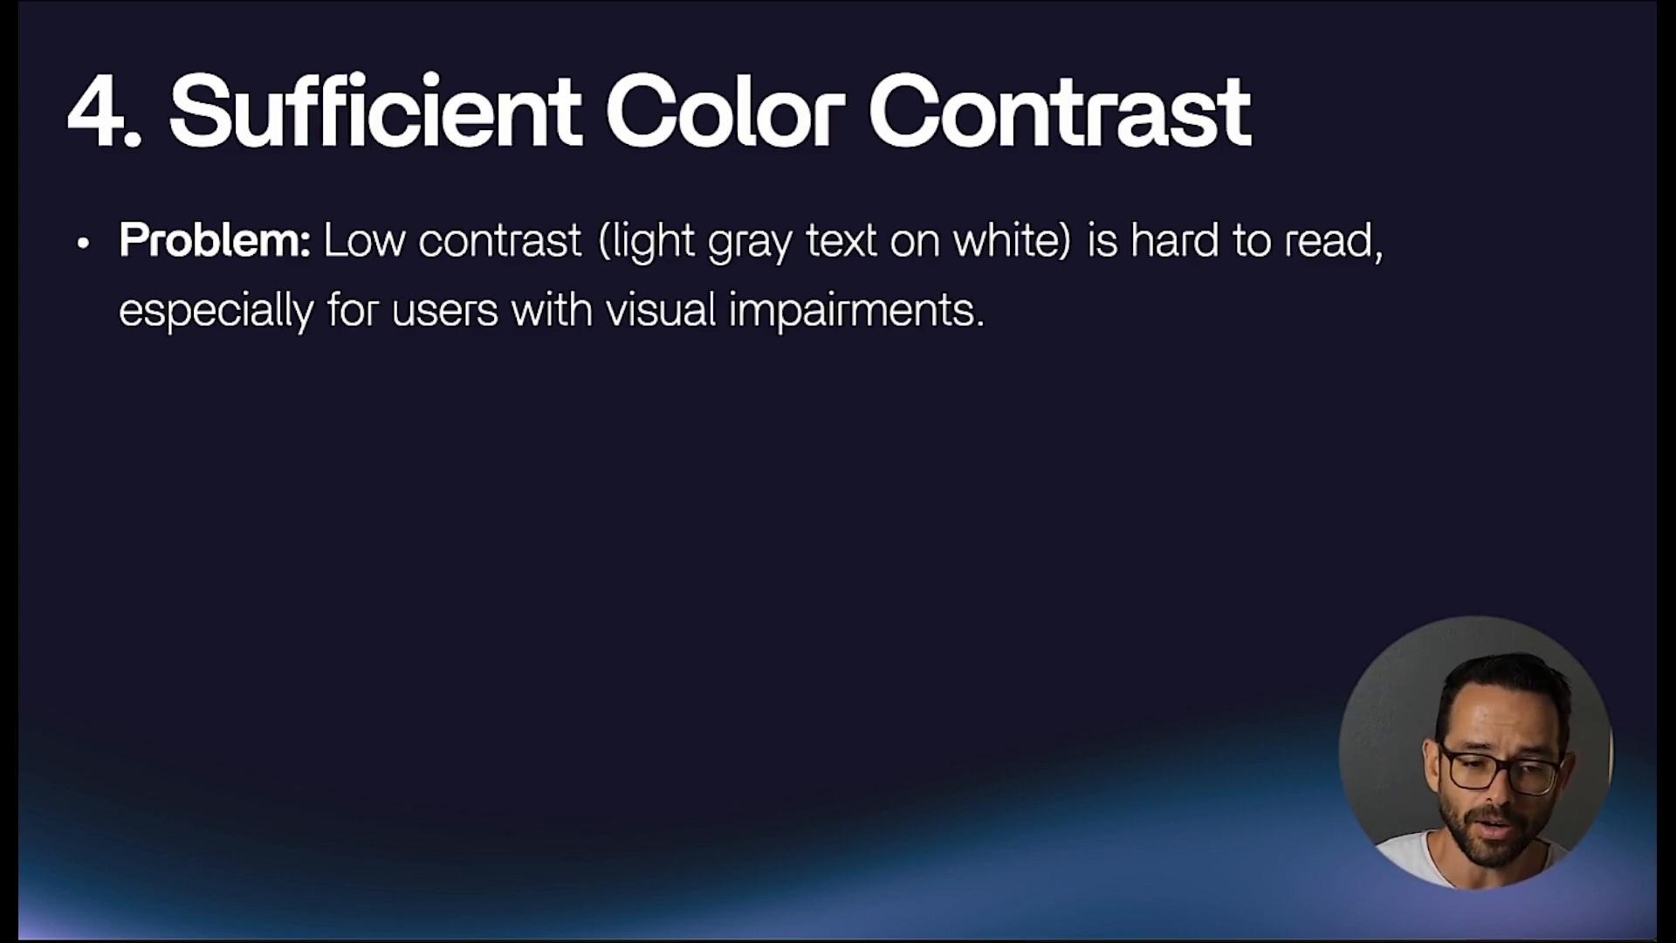
key(Right)
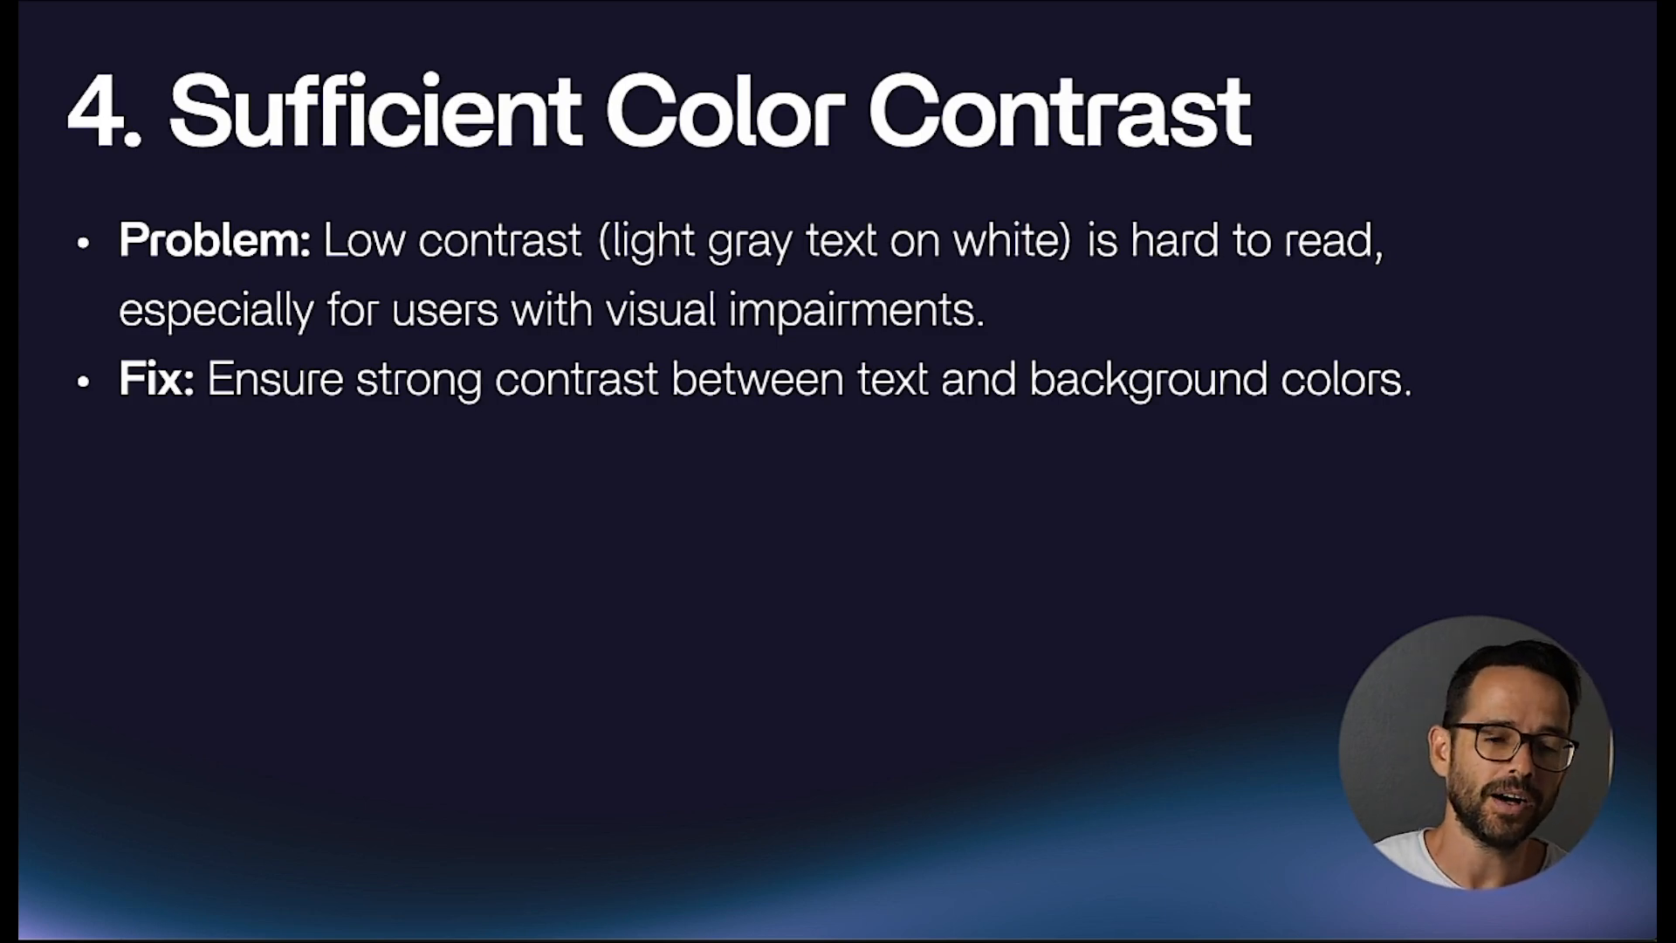
key(Right)
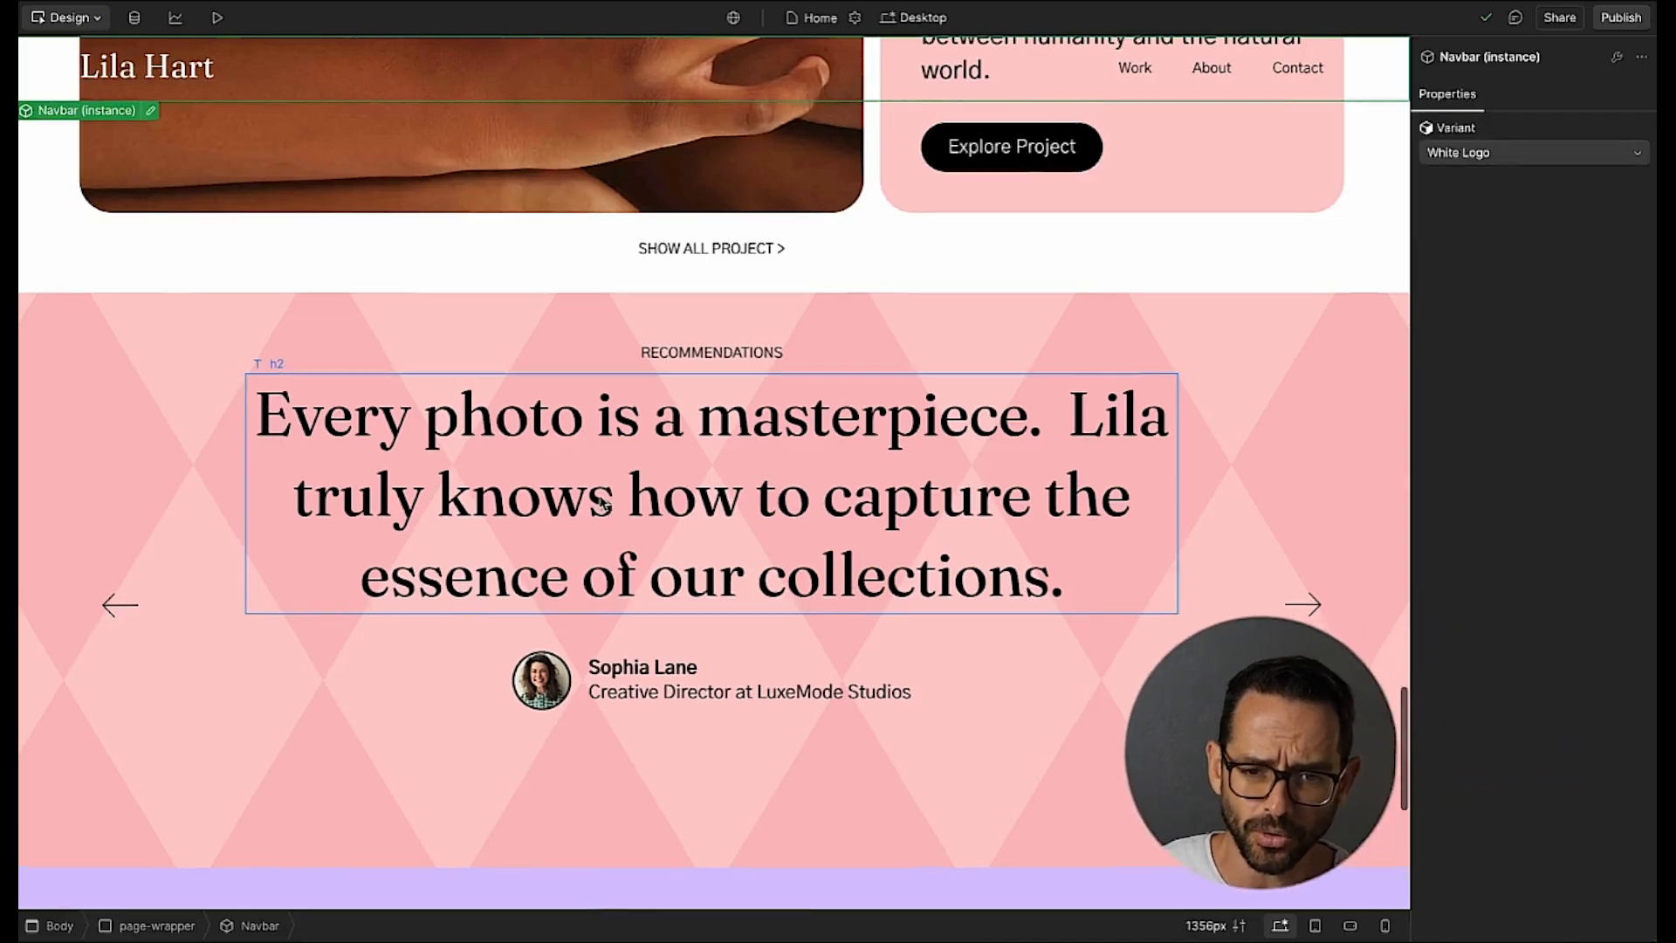
- In Webflow, unlink the Black variable from the testimonial h2 heading's text color and show the color's contrast ratio
scroll(604, 504, up, 1)
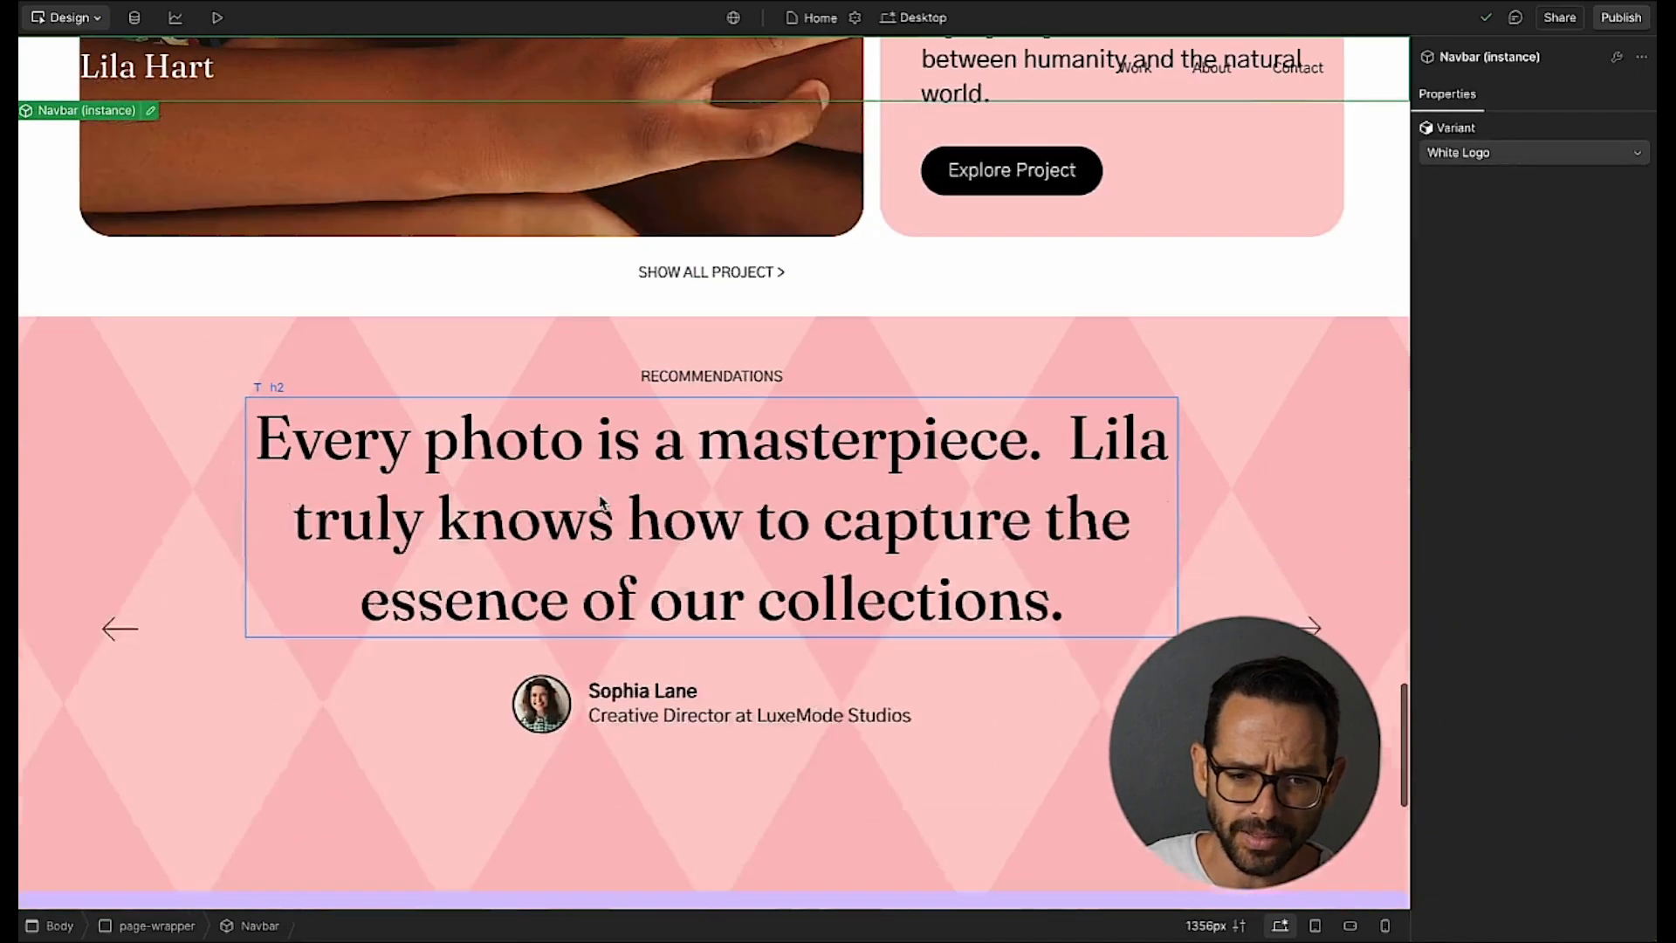
click(625, 454)
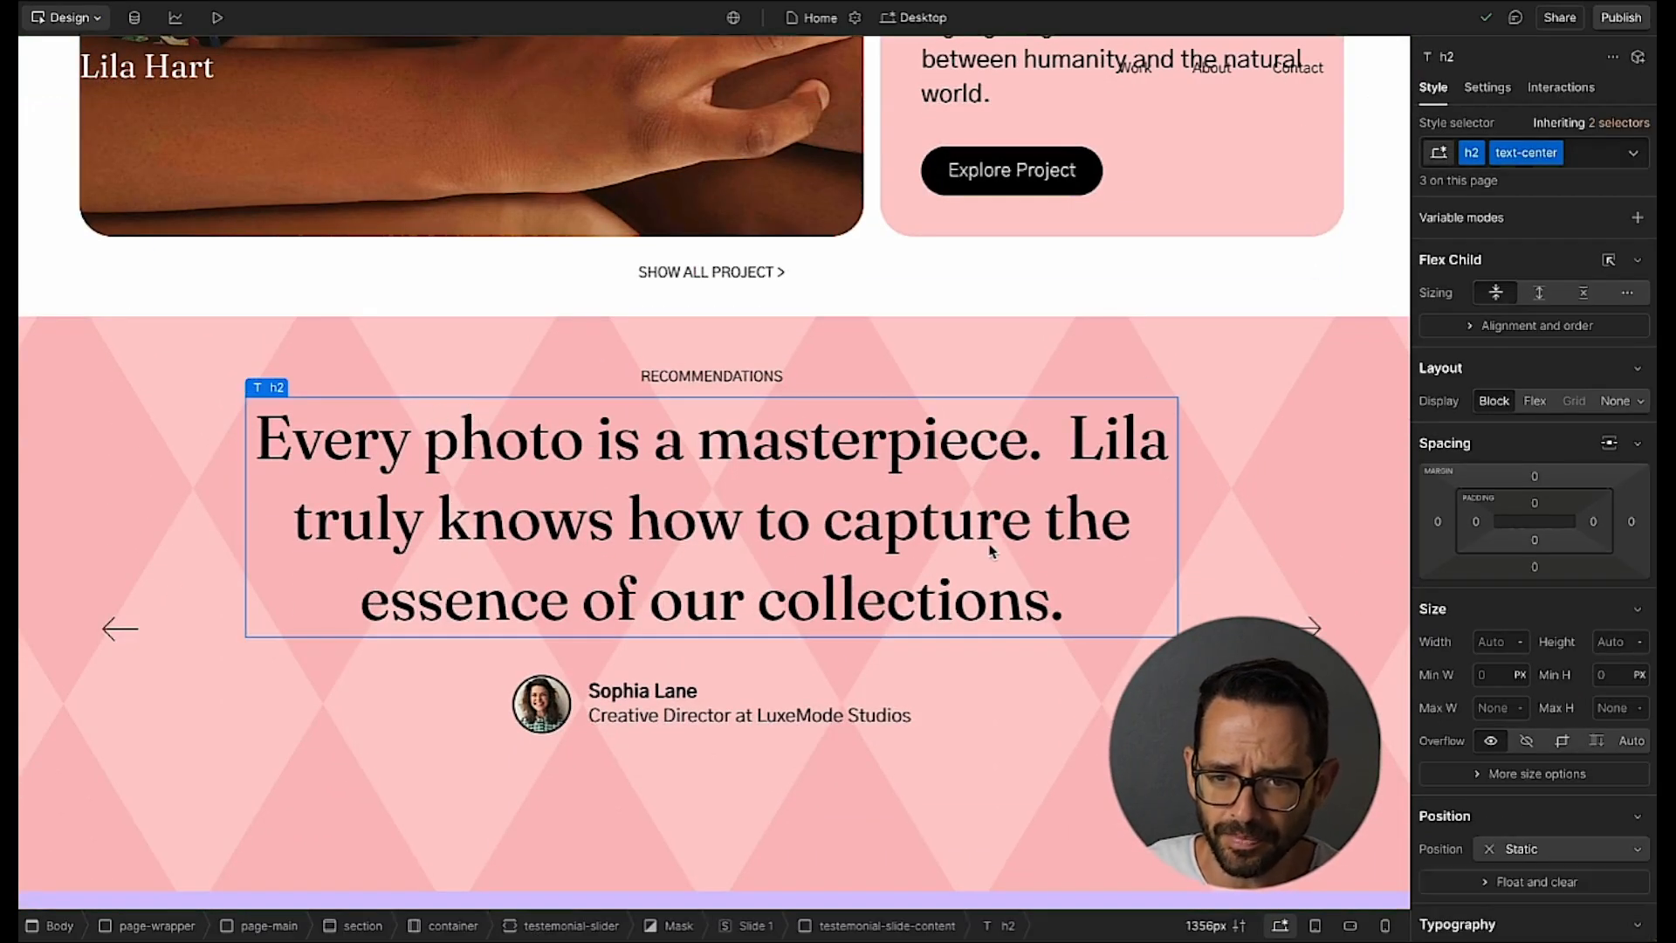
scroll(1484, 523, down, 5)
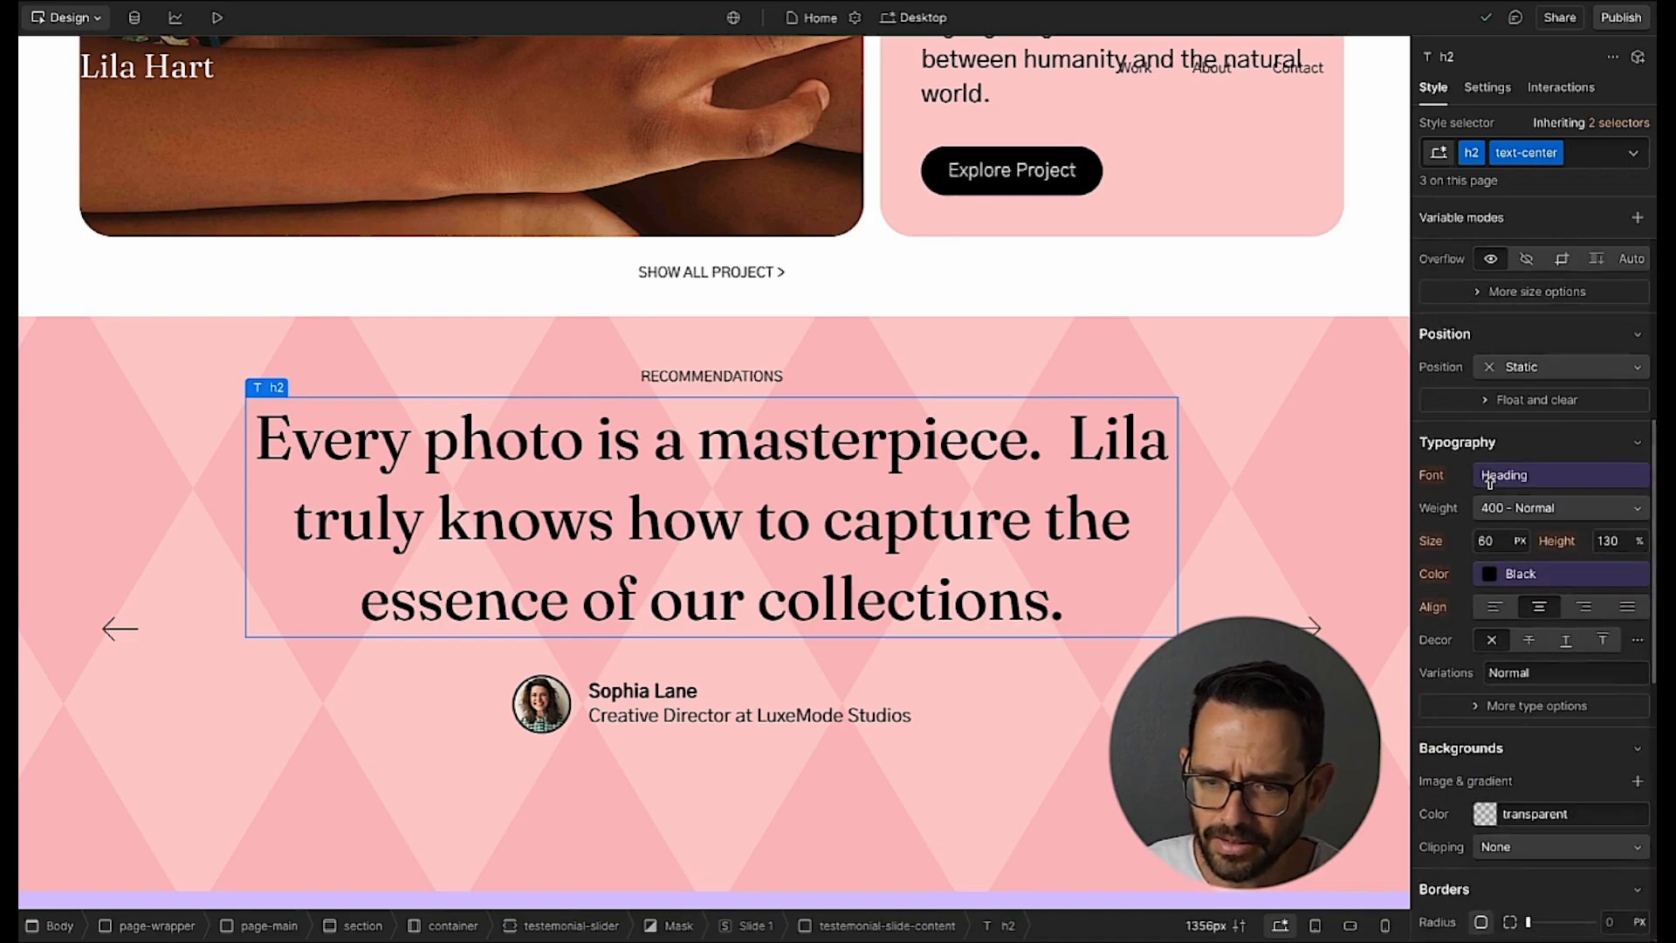
click(1550, 577)
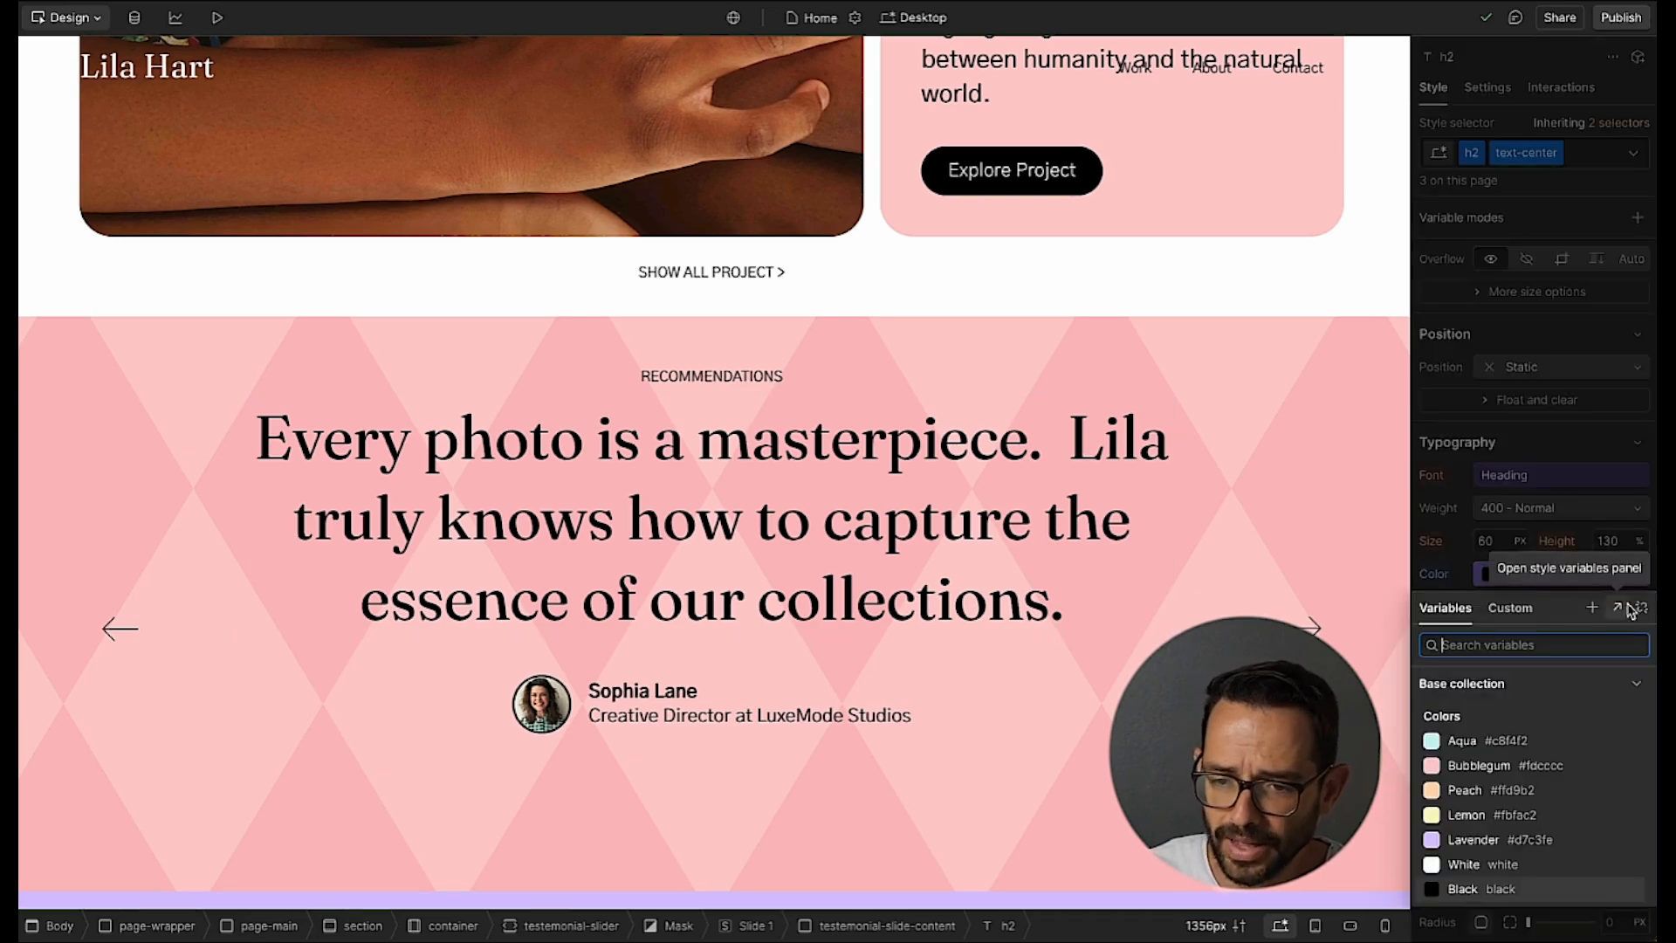
click(1640, 609)
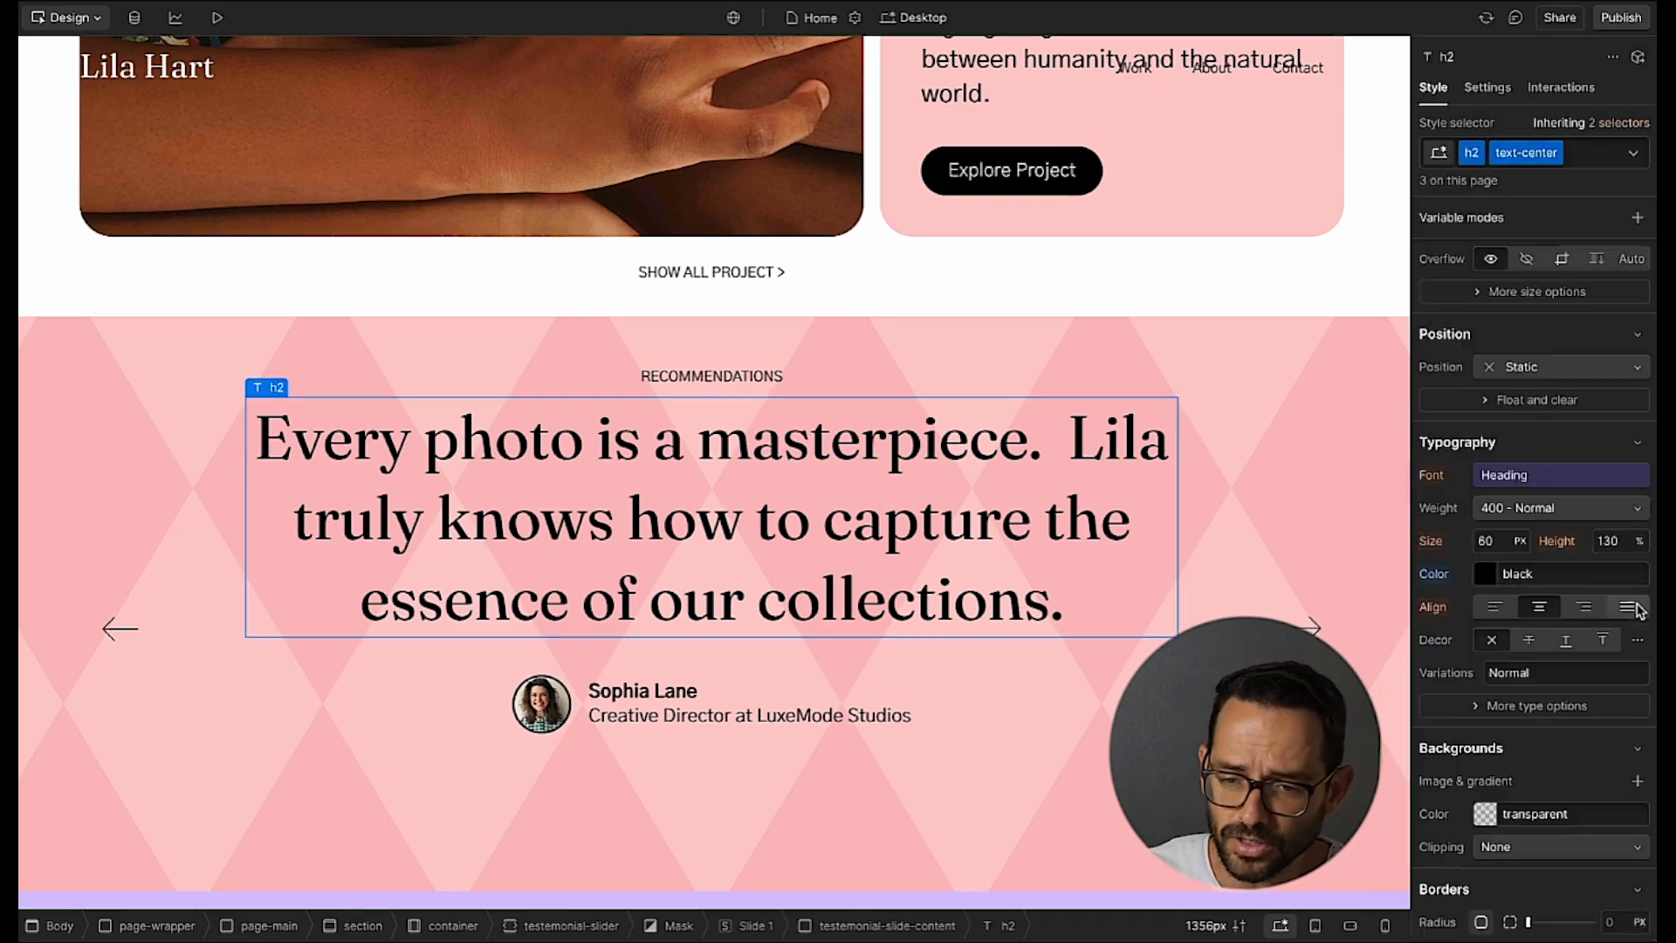
click(1488, 575)
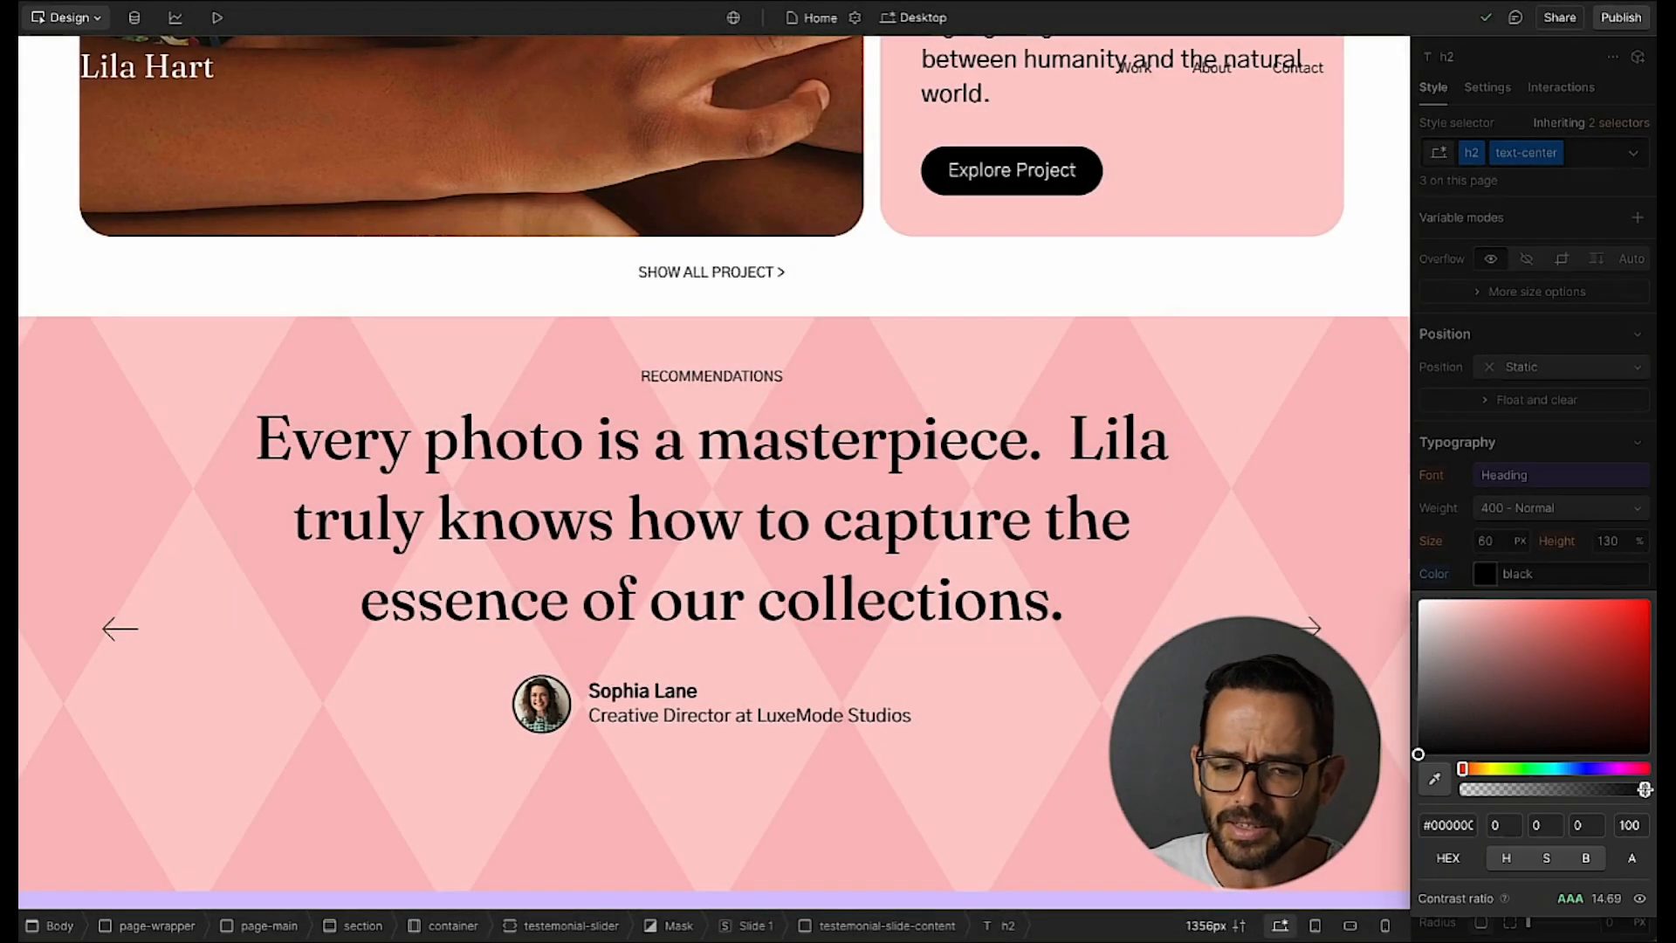
- Test the contrast ratio of the testimonial heading's black text at 39% opacity, and restore the opacity to 100%
drag(1645, 789, 1532, 789)
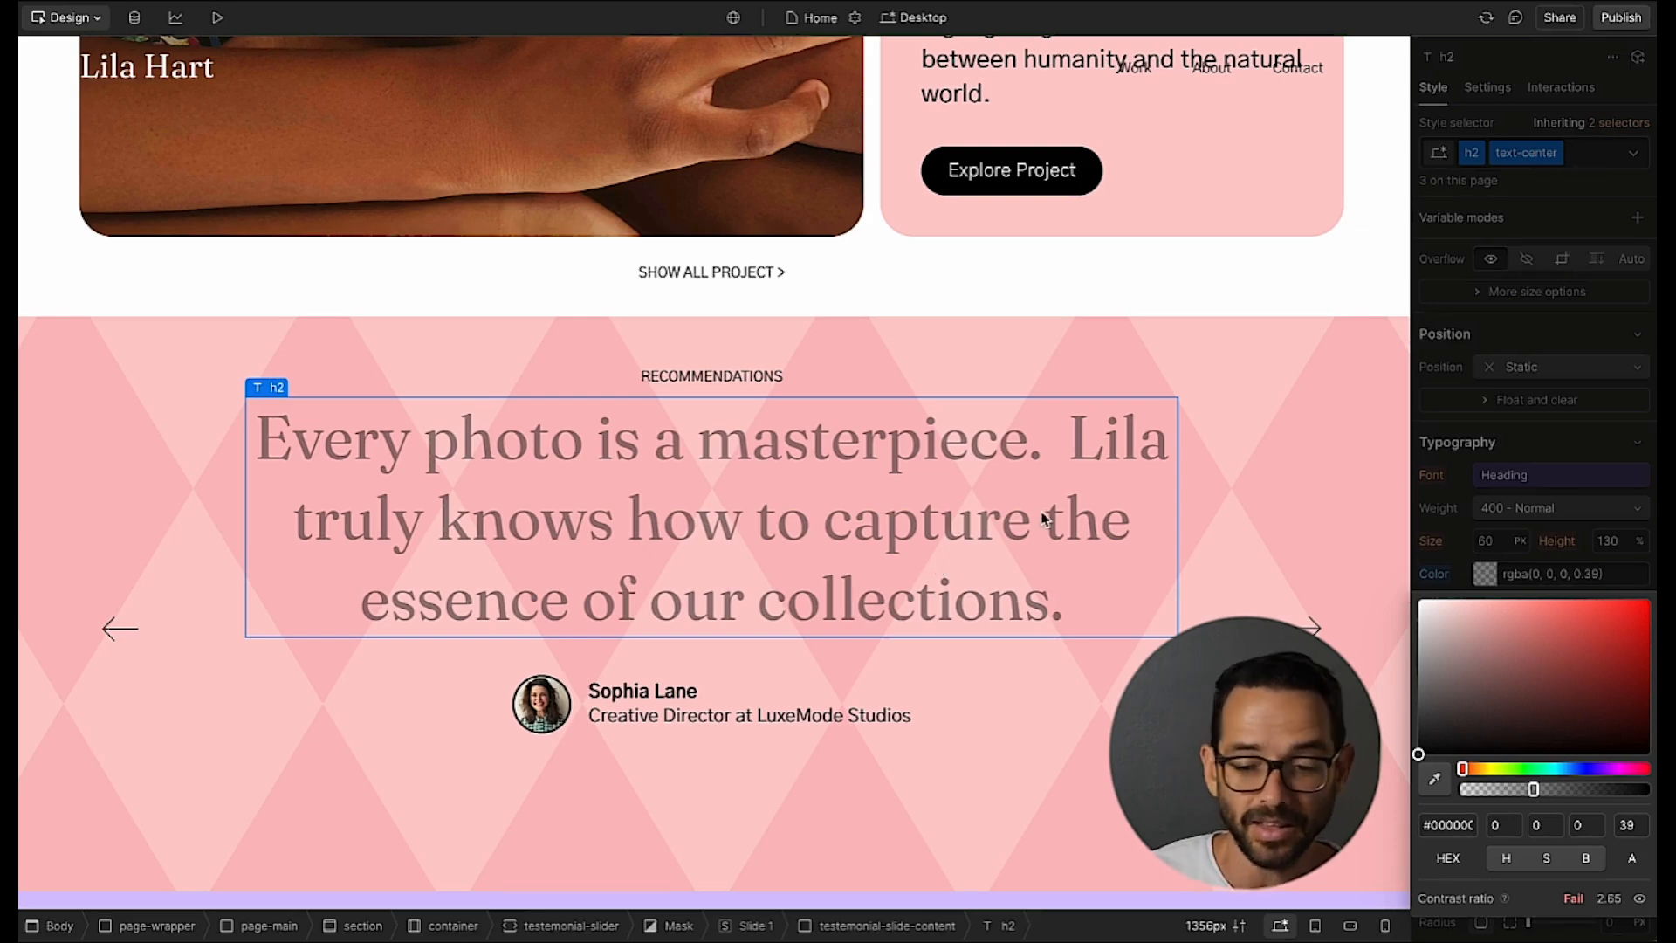
drag(1534, 789, 1656, 790)
click(1539, 524)
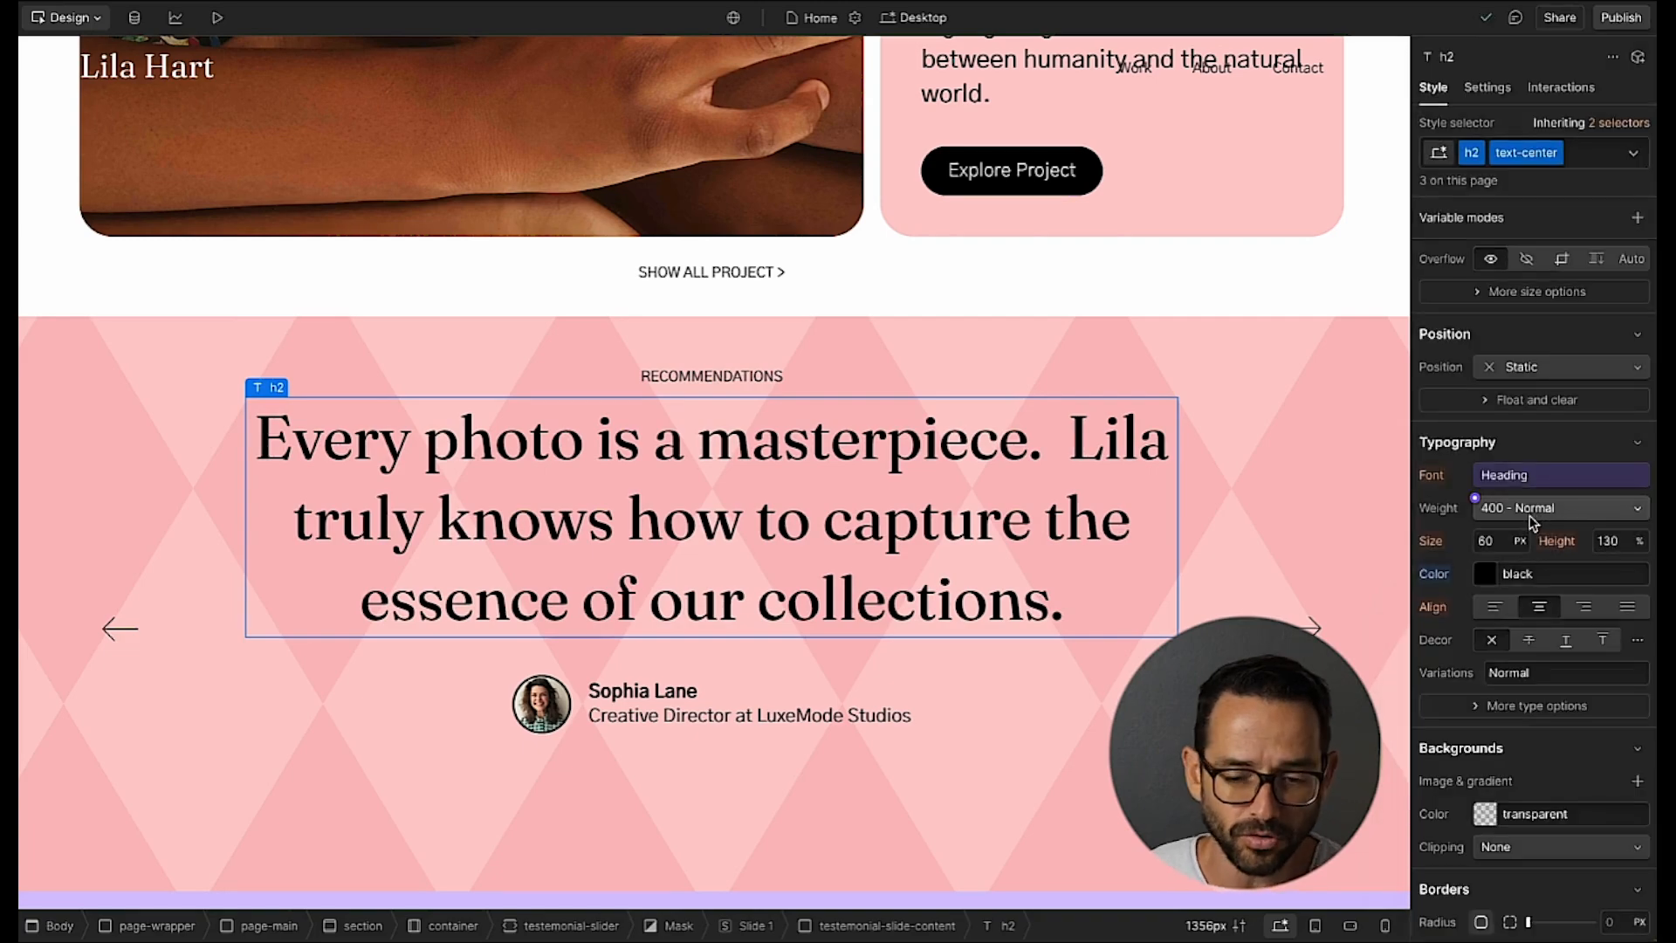
- Apply the Aqua color variable to the testimonial heading's text, and unlink it to check the color's contrast ratio
click(1523, 574)
click(1484, 741)
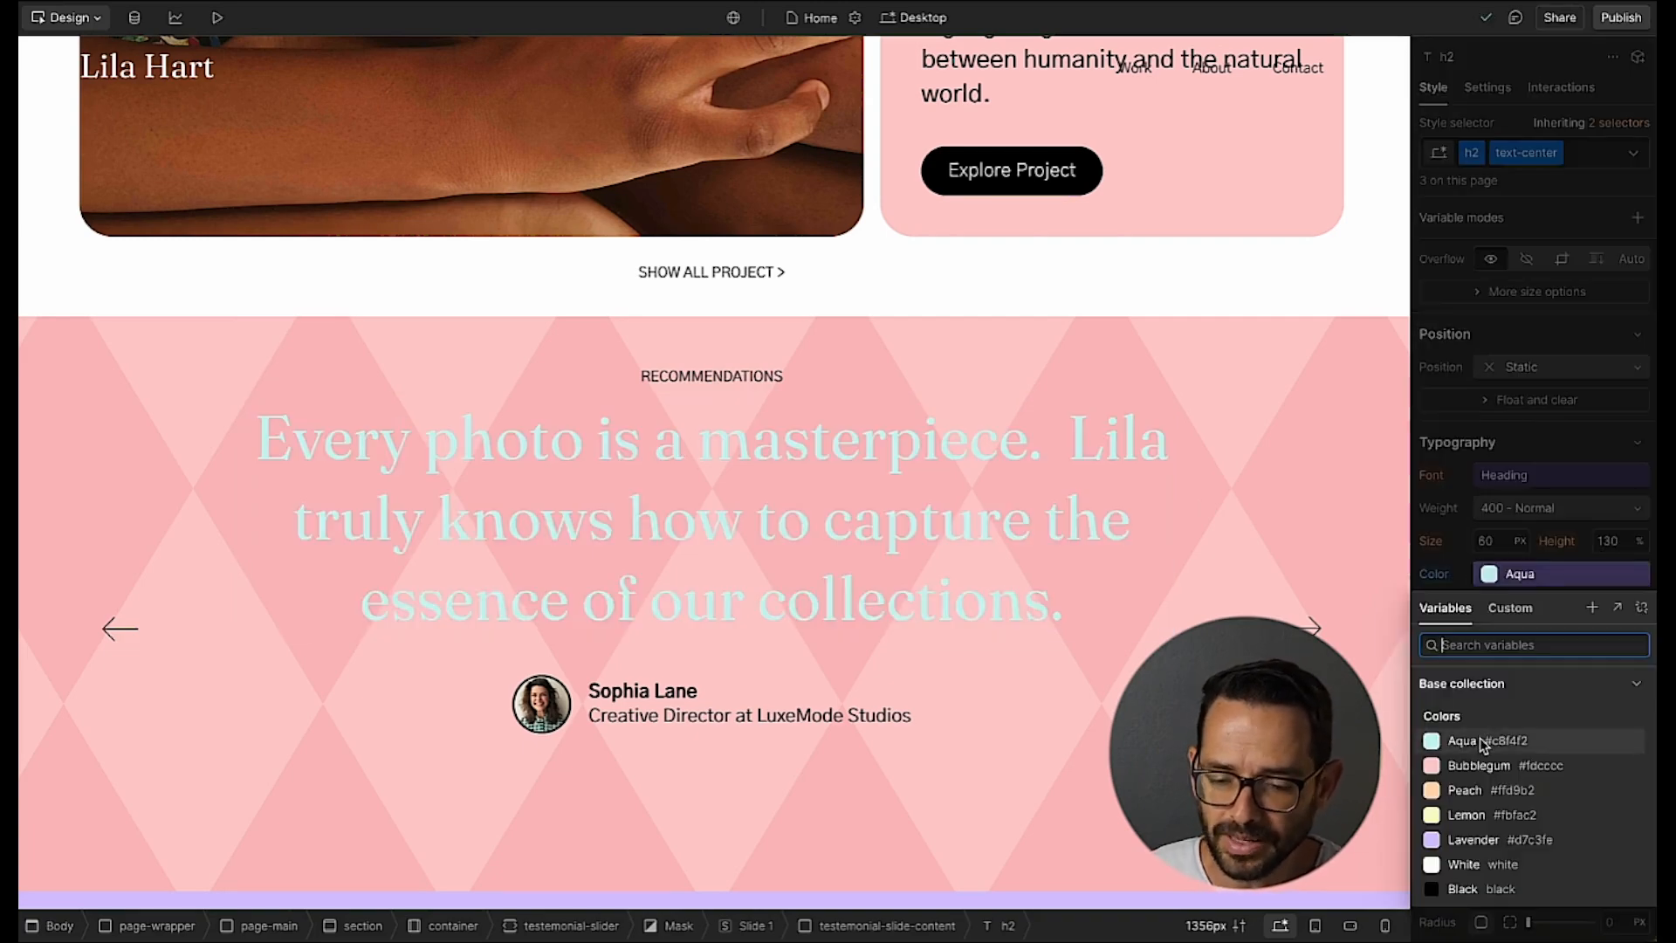
click(1639, 576)
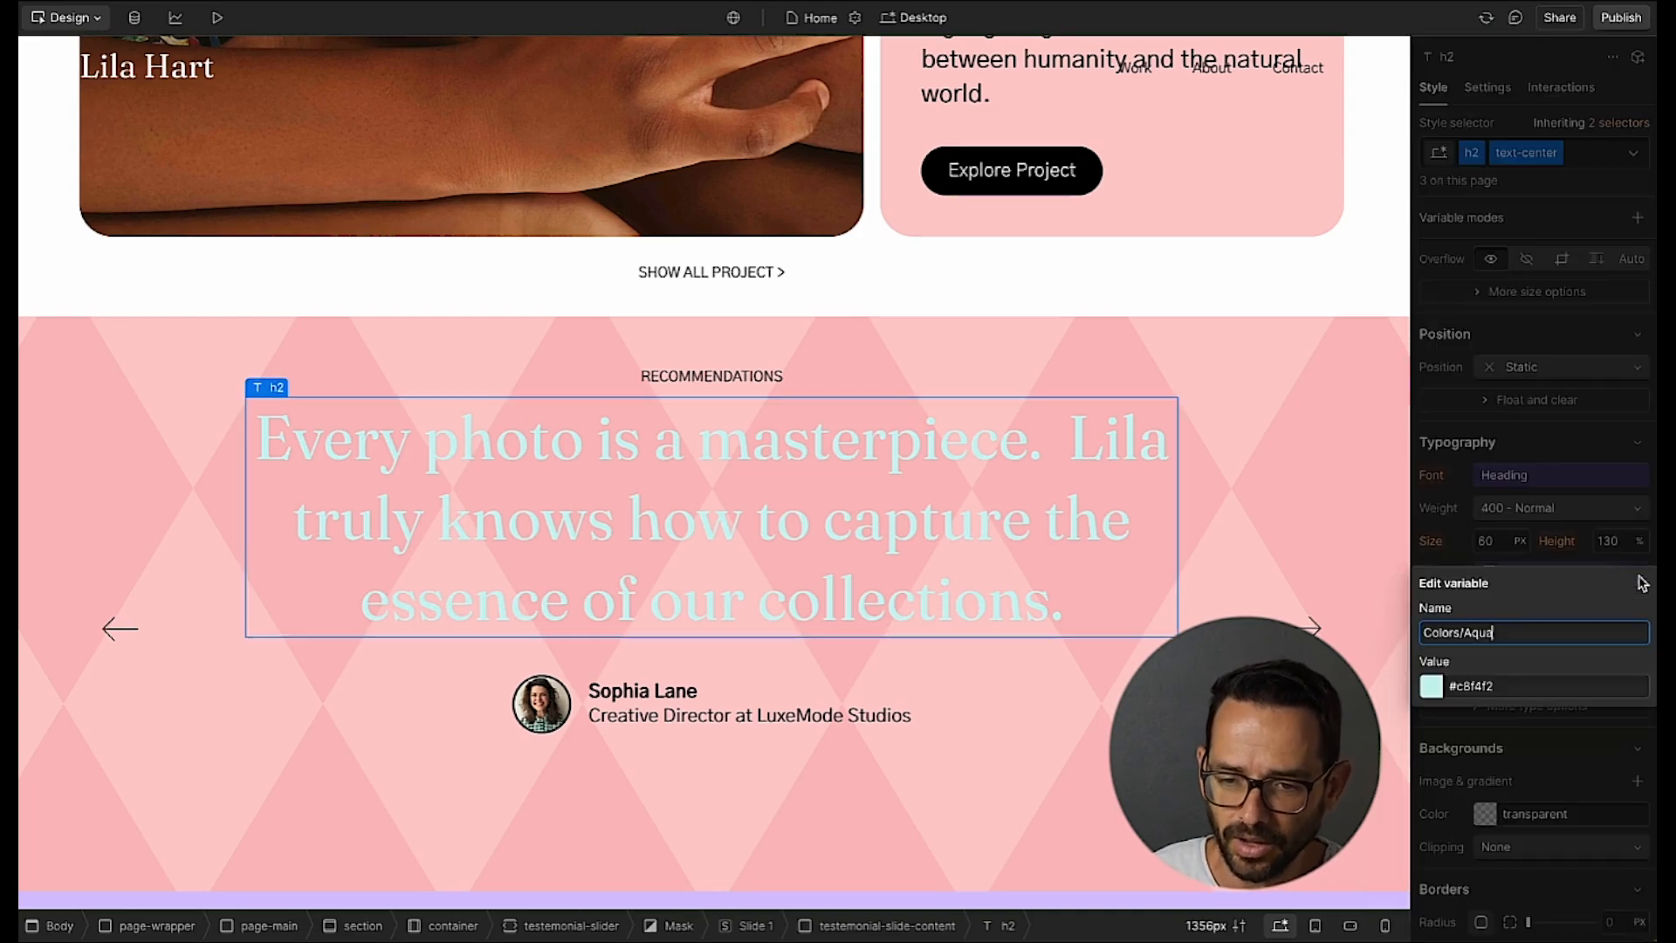
key(Escape)
click(1599, 576)
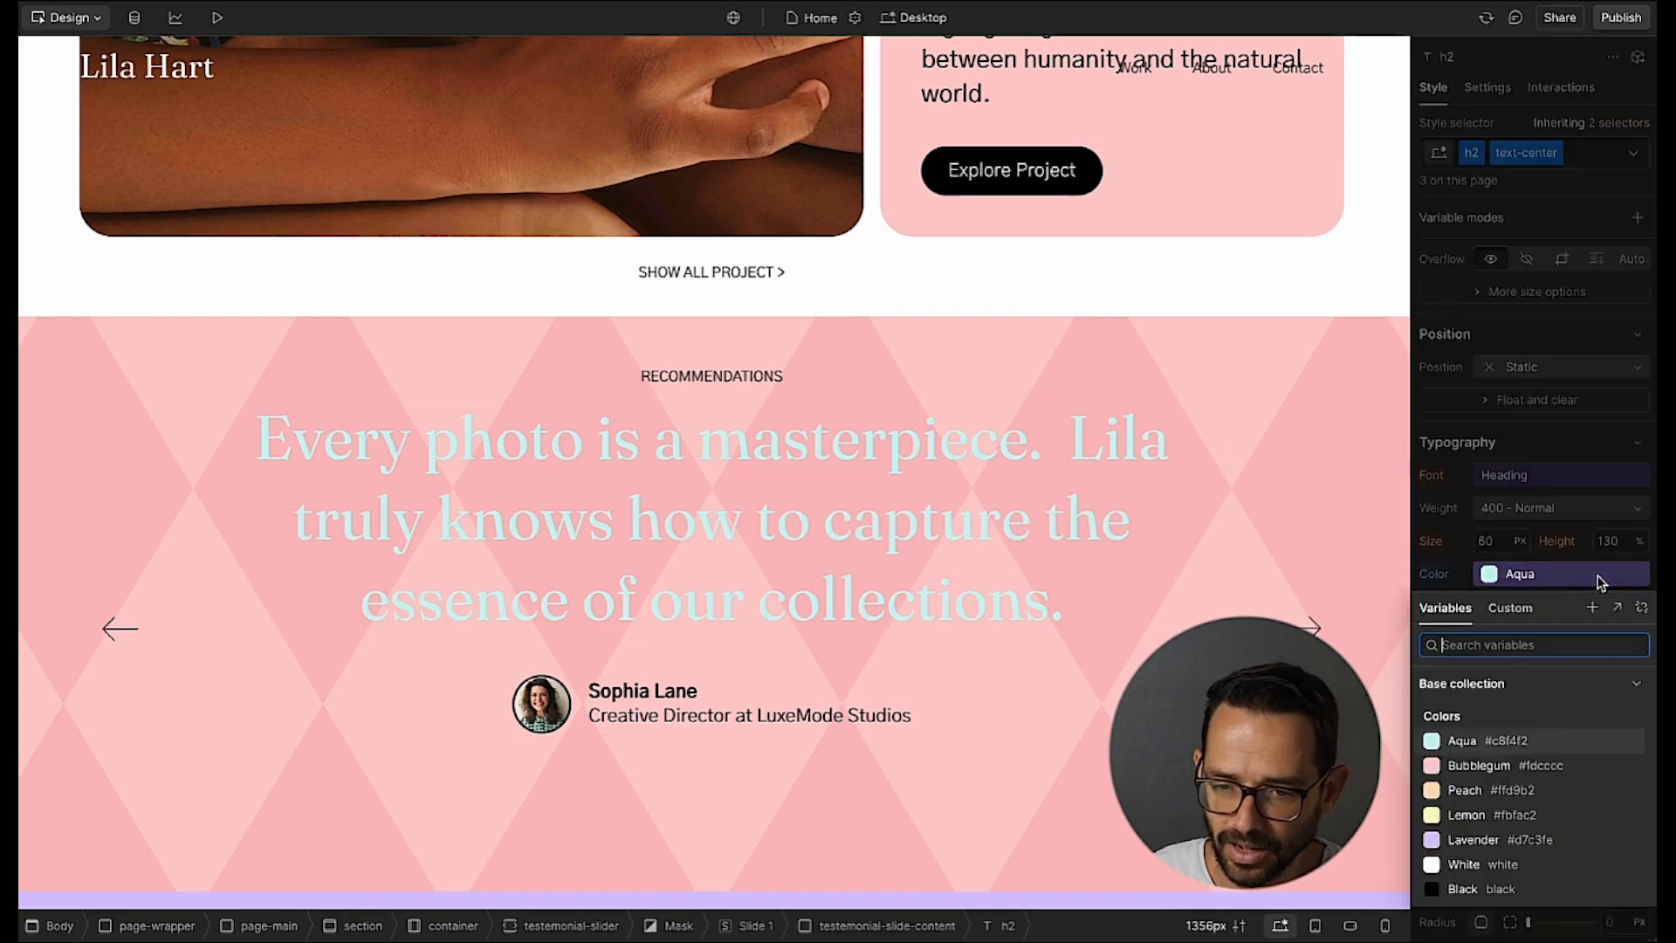
click(1641, 609)
click(1485, 574)
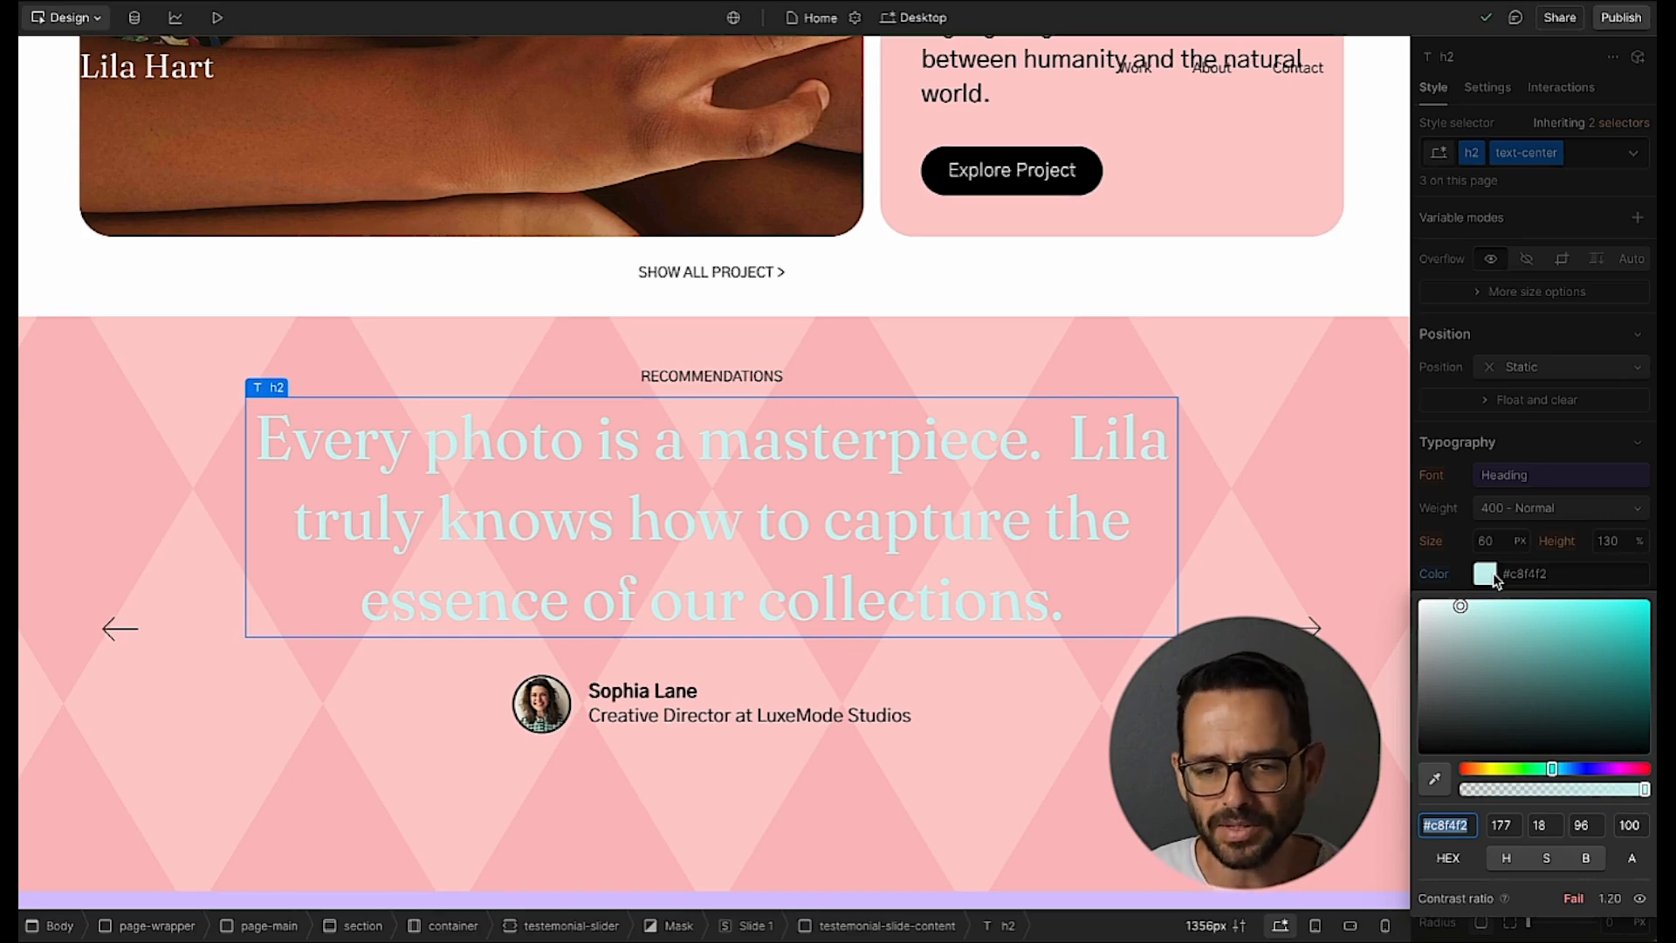
click(1480, 548)
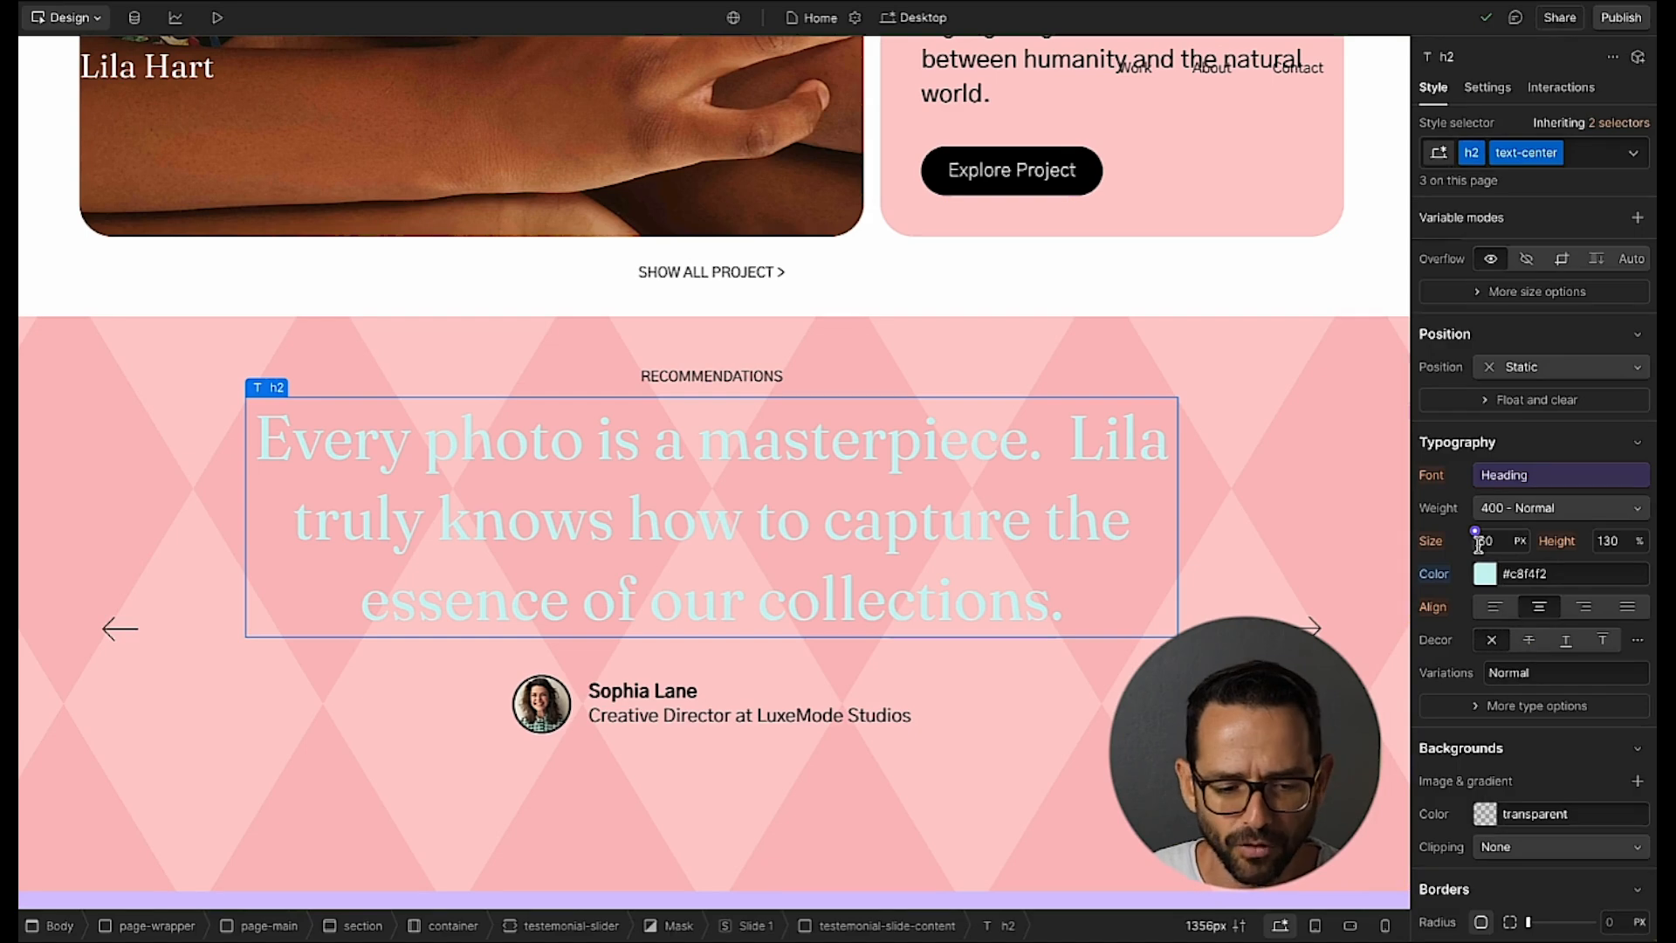
- Undo the Aqua color change and its unlinking on the testimonial heading
key(super+z)
key(super+z)
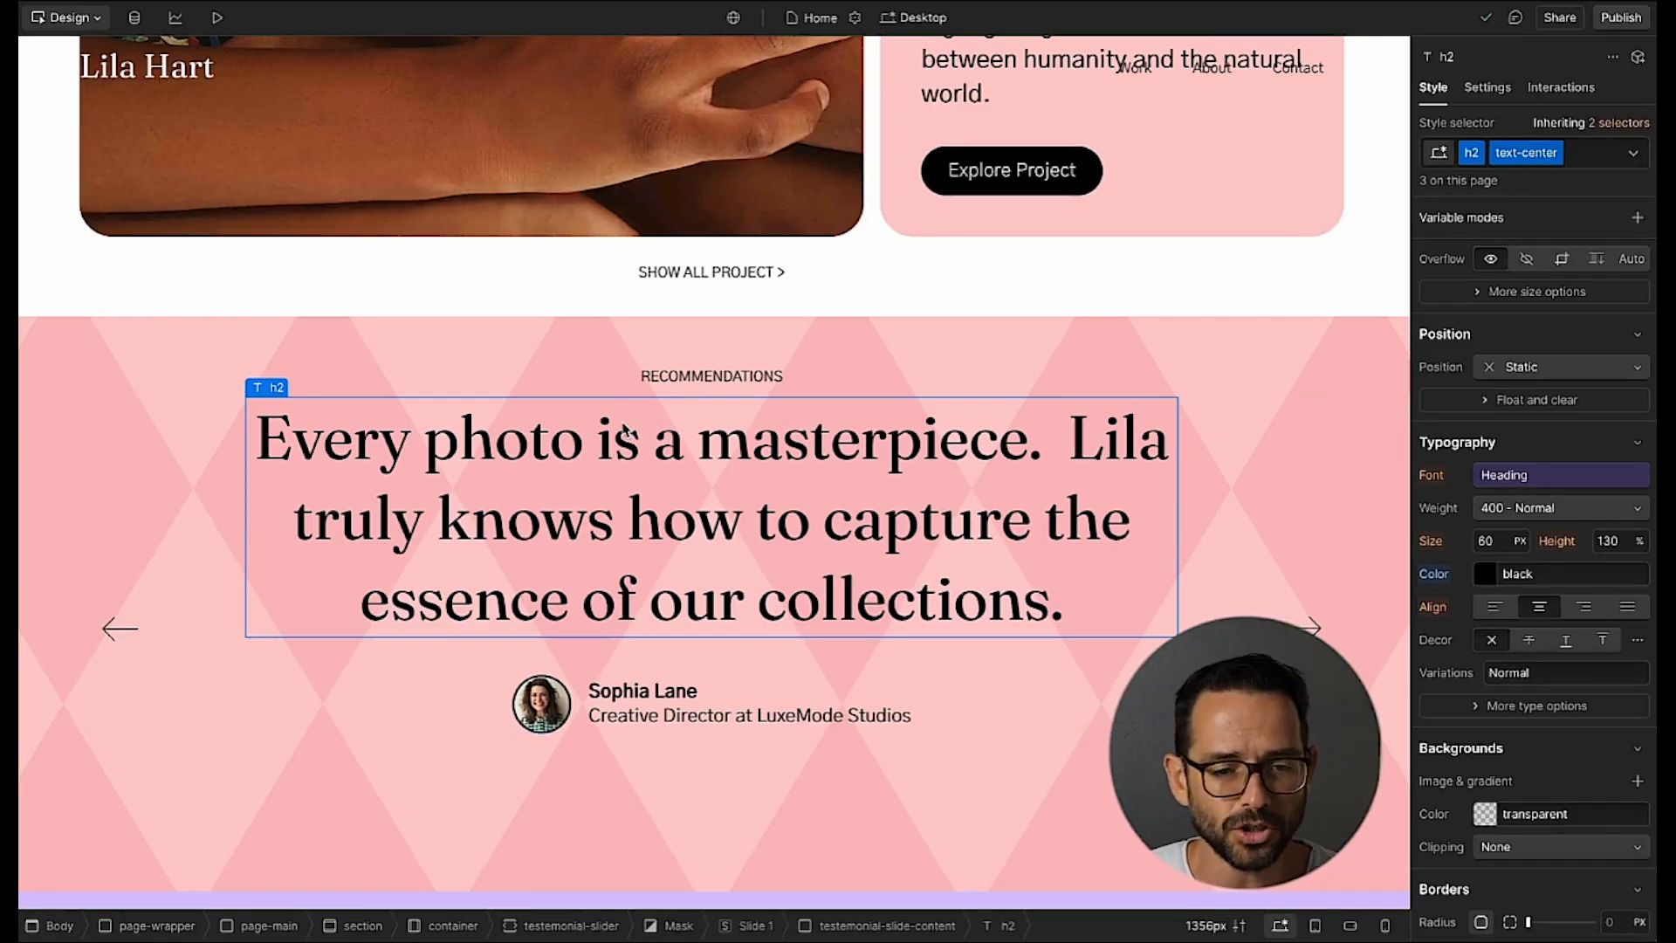
- Switch to the Keynote presentation, advance to the "Bonus: Accessible type" slide and reveal its Problem and Fix points
key(super+Tab)
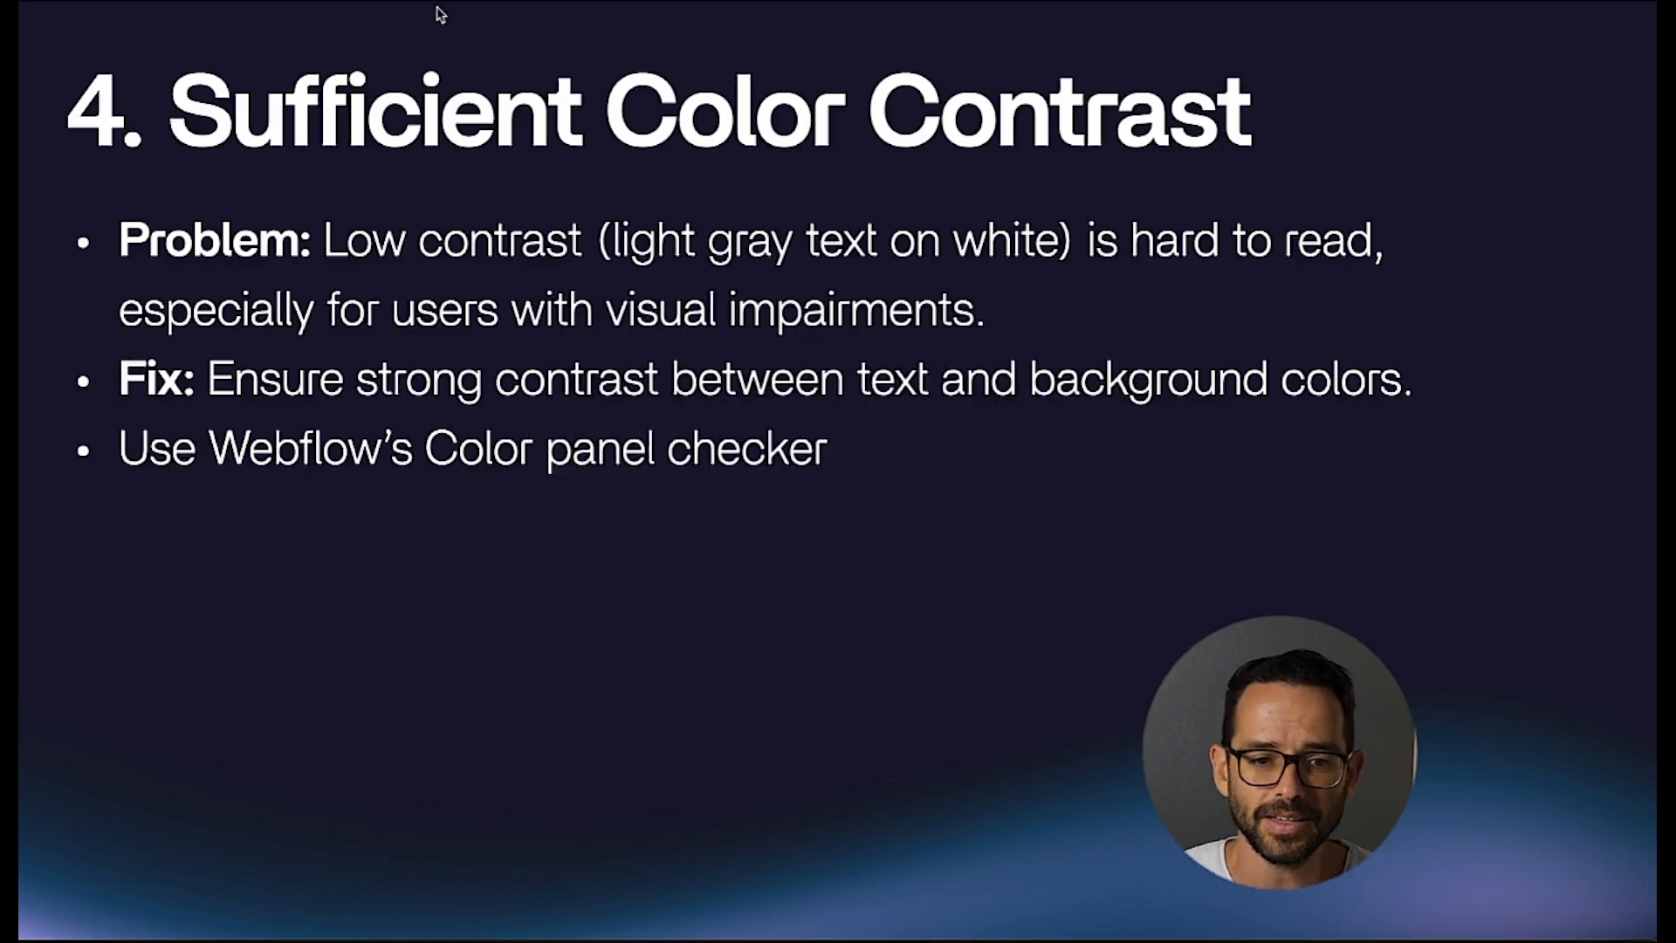
key(Right)
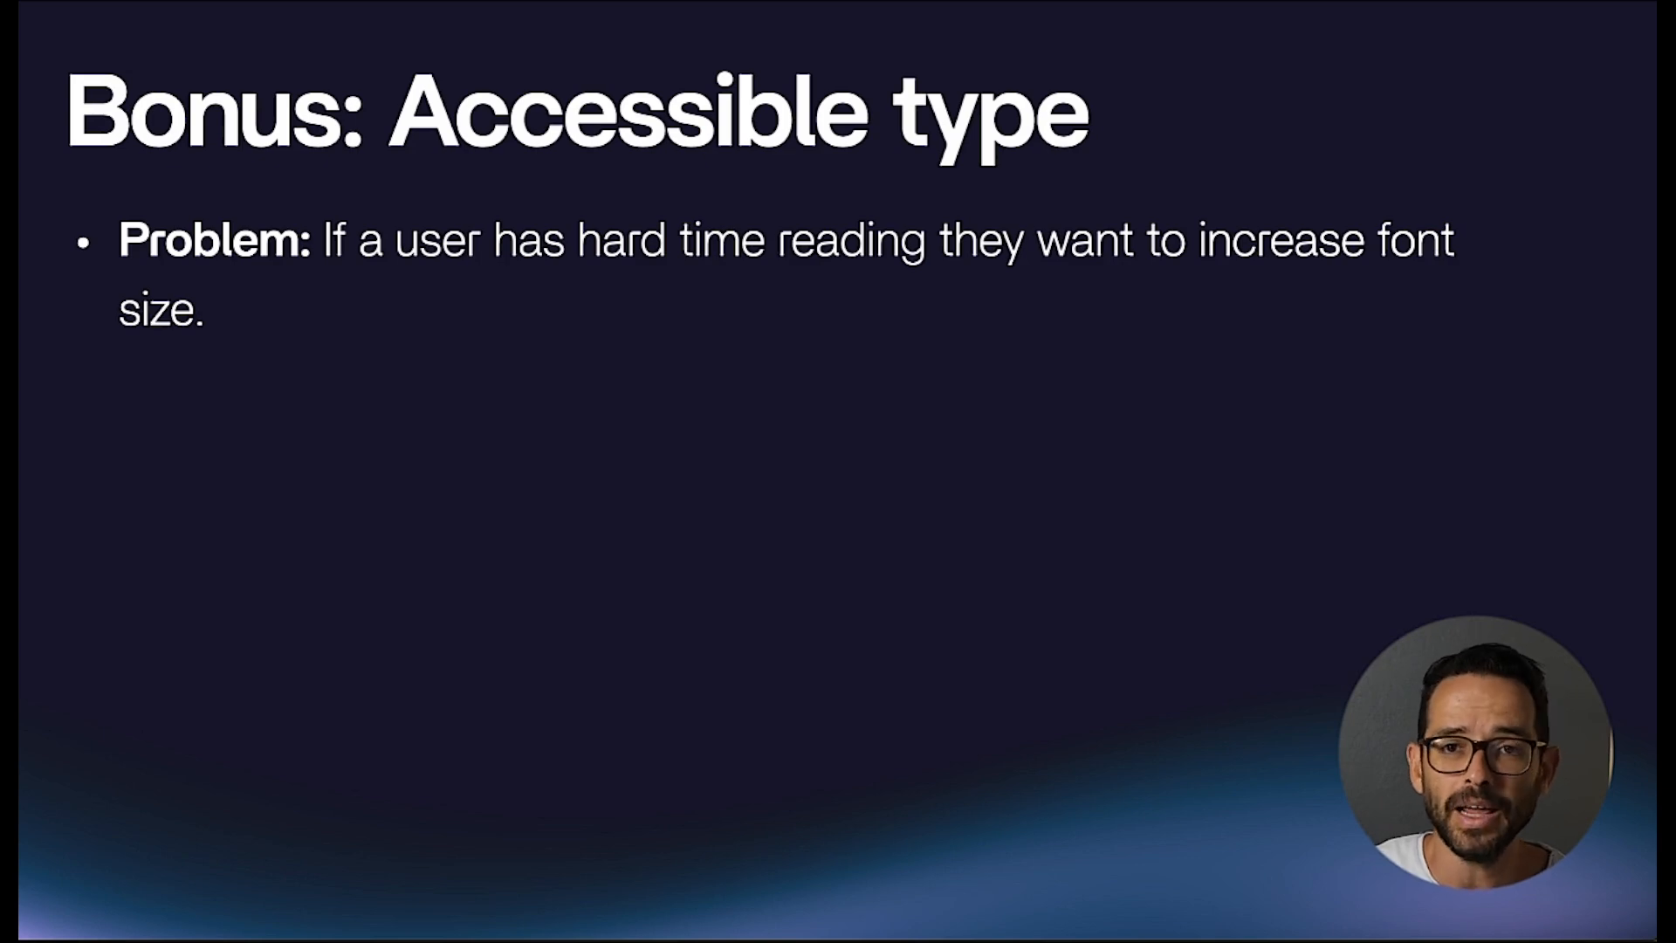
key(Right)
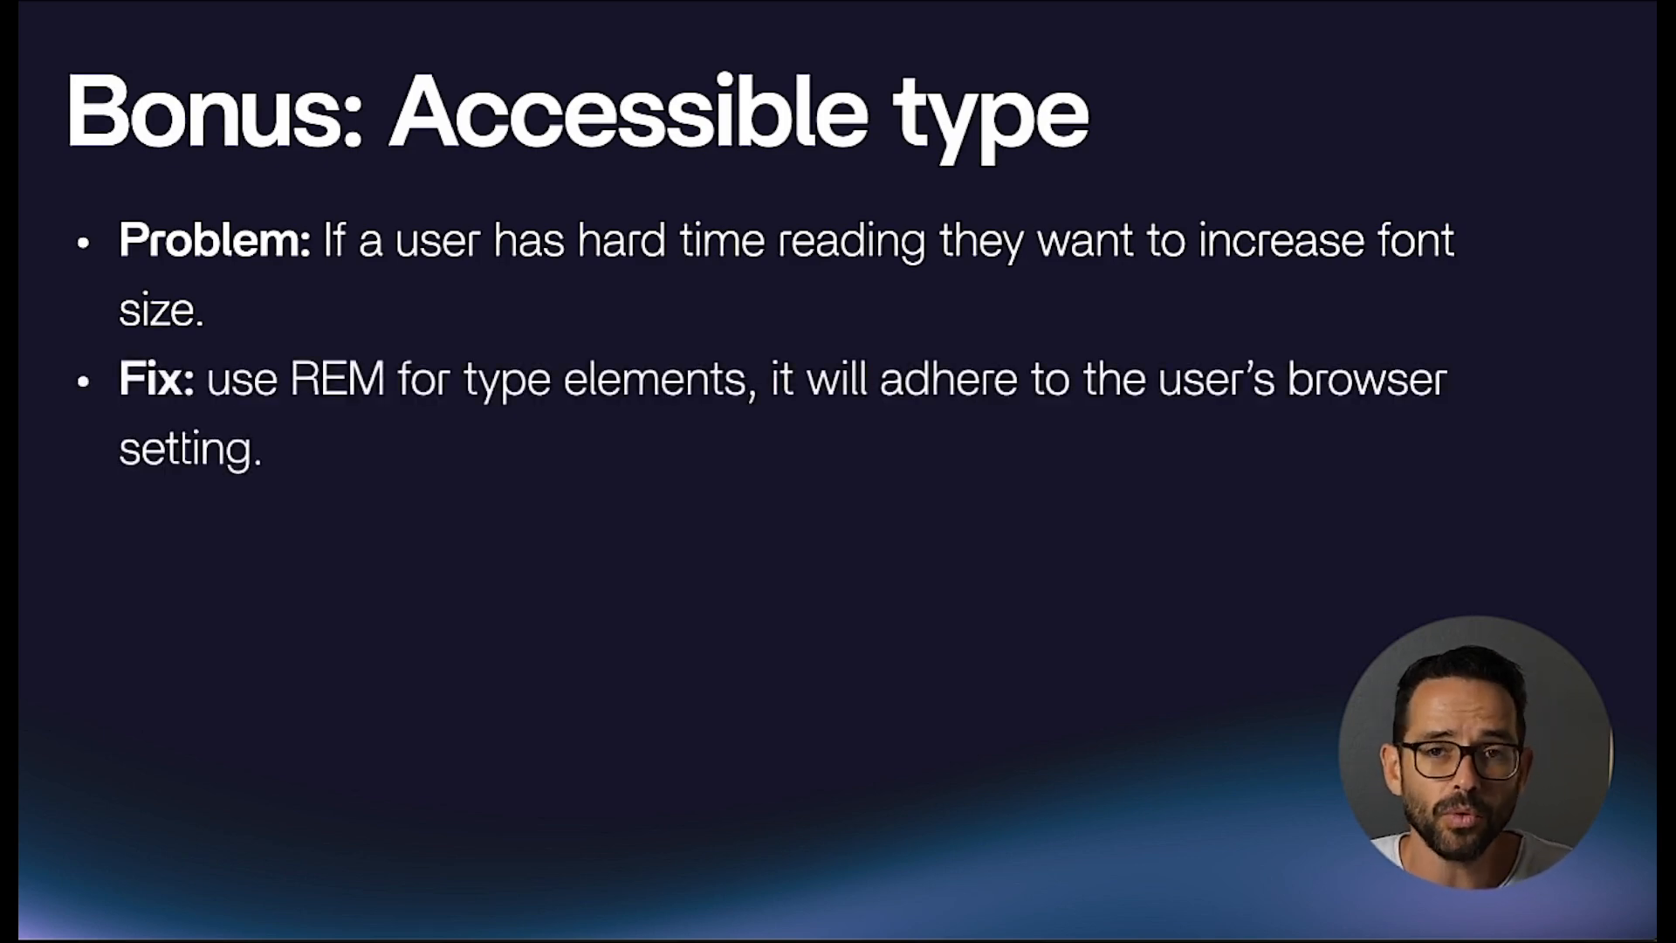